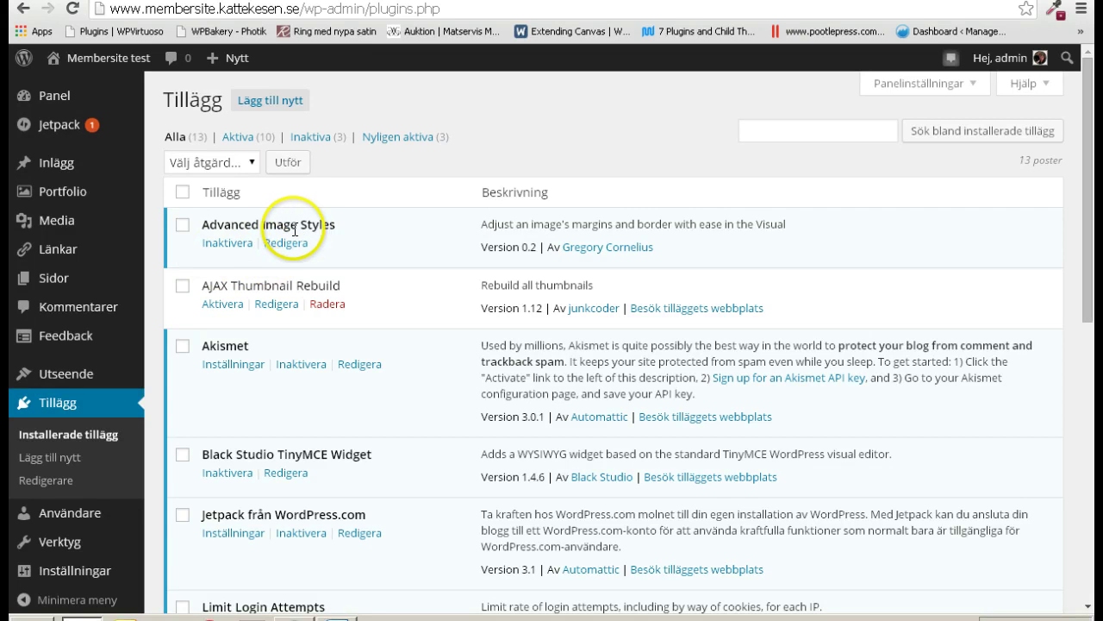
# Create a new post titled "Test new plugin"
pyautogui.moveTo(60, 164)
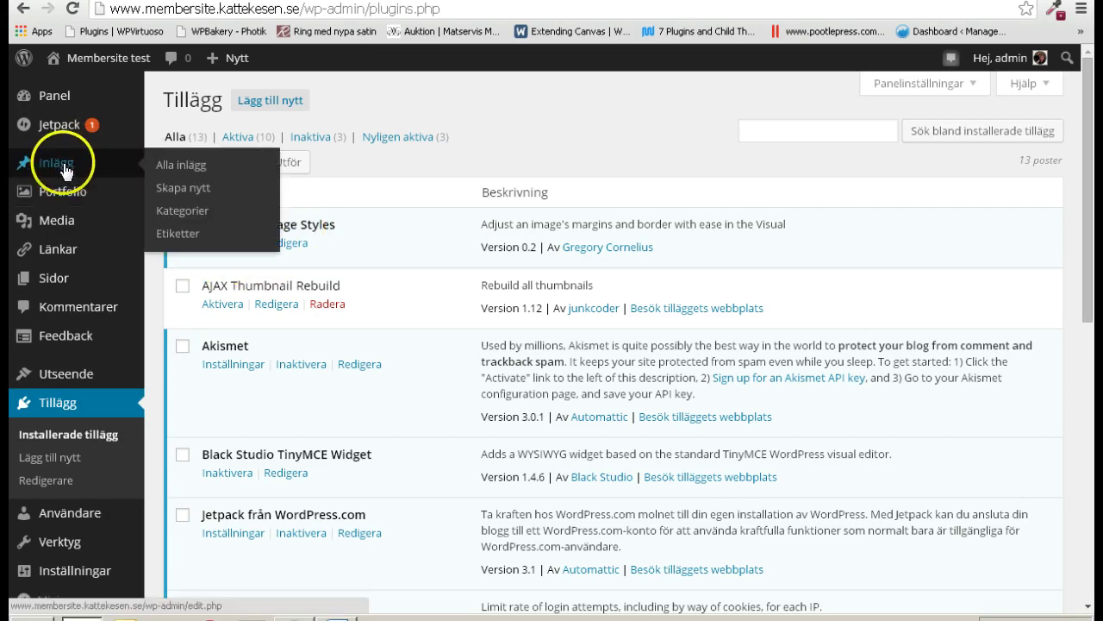
pyautogui.click(193, 166)
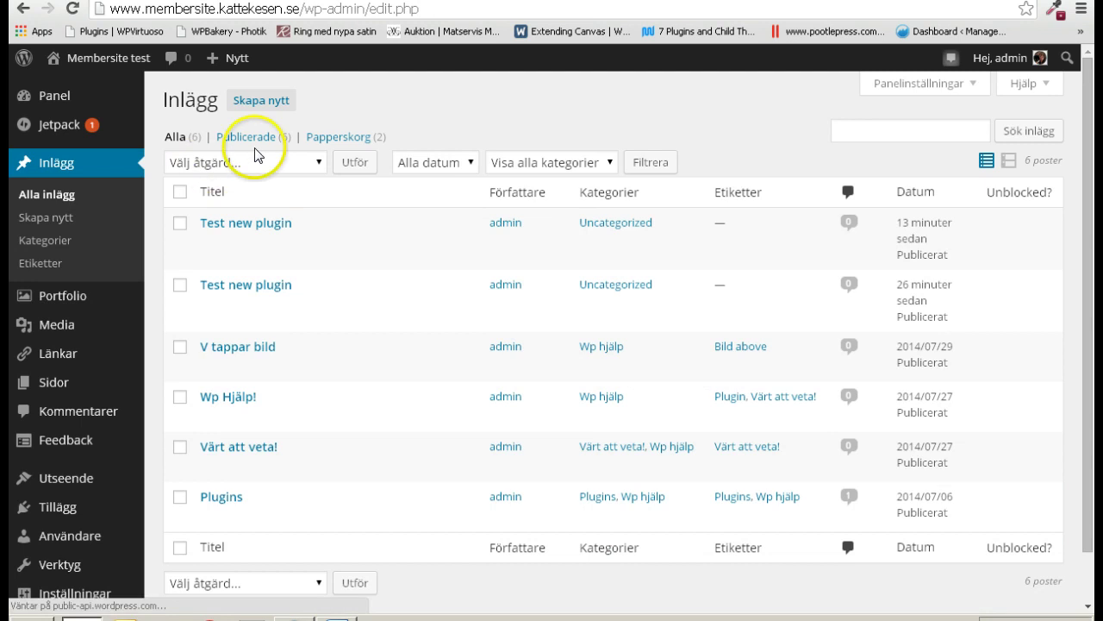
pyautogui.click(262, 105)
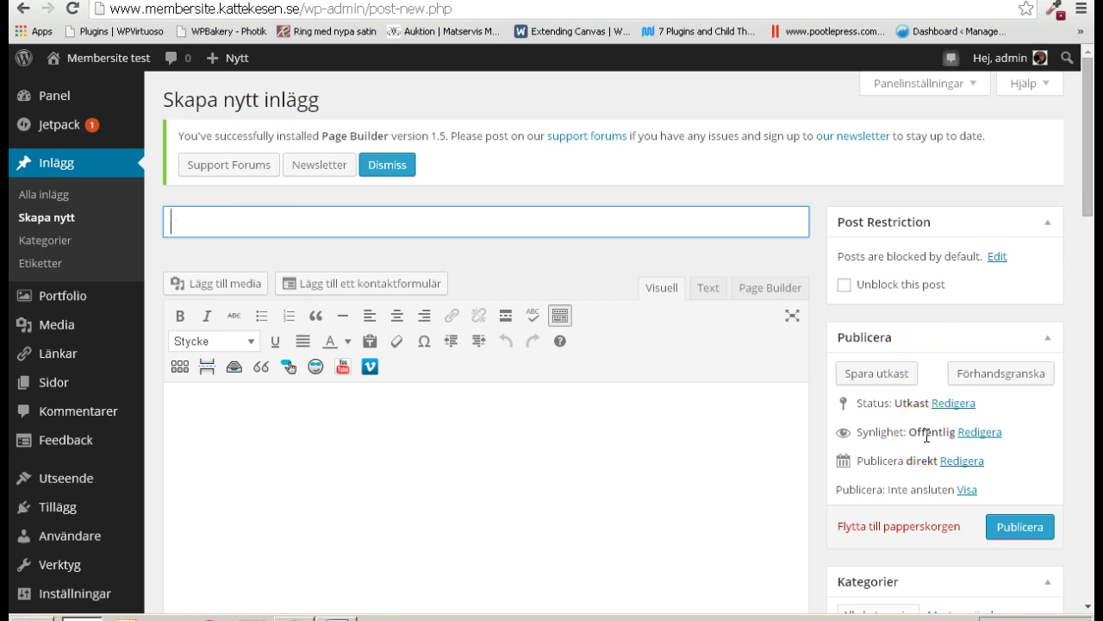
pyautogui.write('Test new pl')
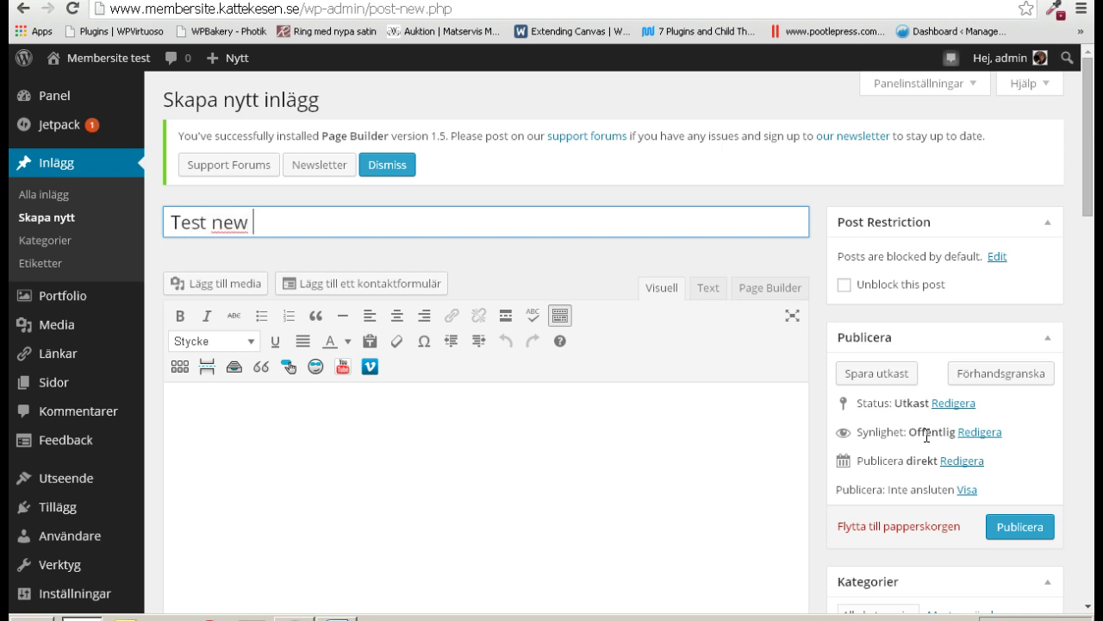
pyautogui.write('ugin')
pyautogui.click(285, 415)
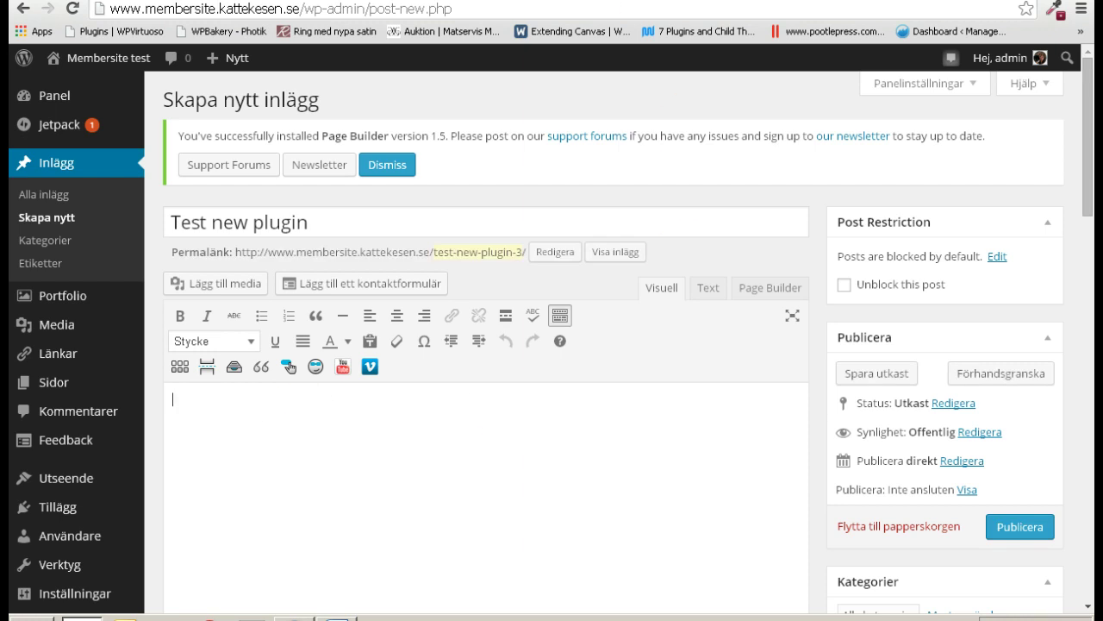
# Search for dummy text in a new browser tab and open the Lorem ipsum page of blindtextgenerator.com
pyautogui.hotkey('ctrl', 't')
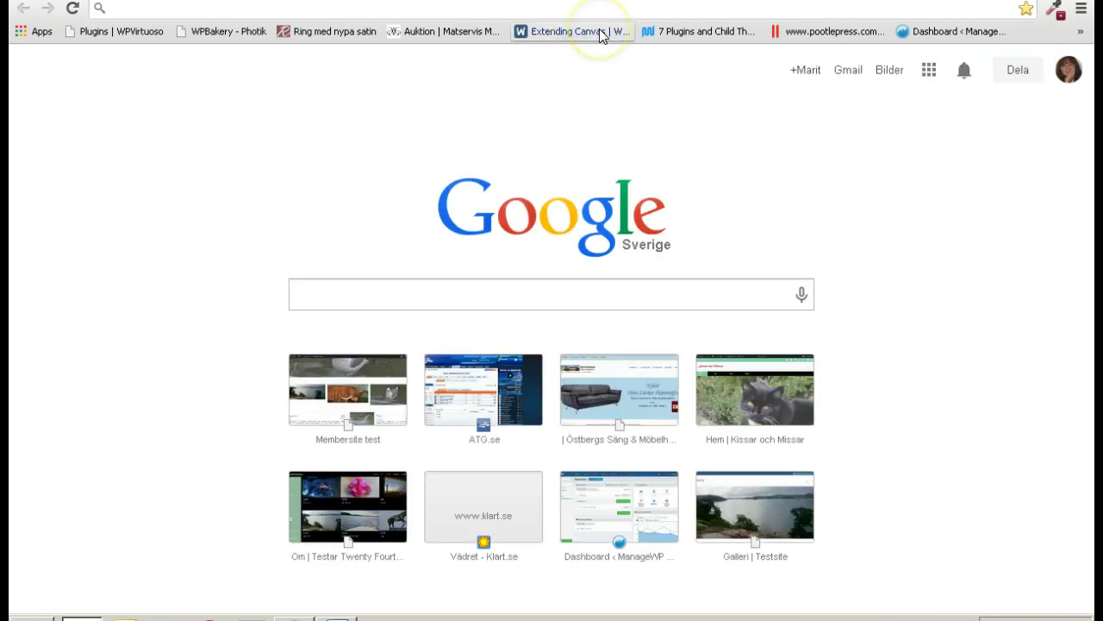
pyautogui.write('d')
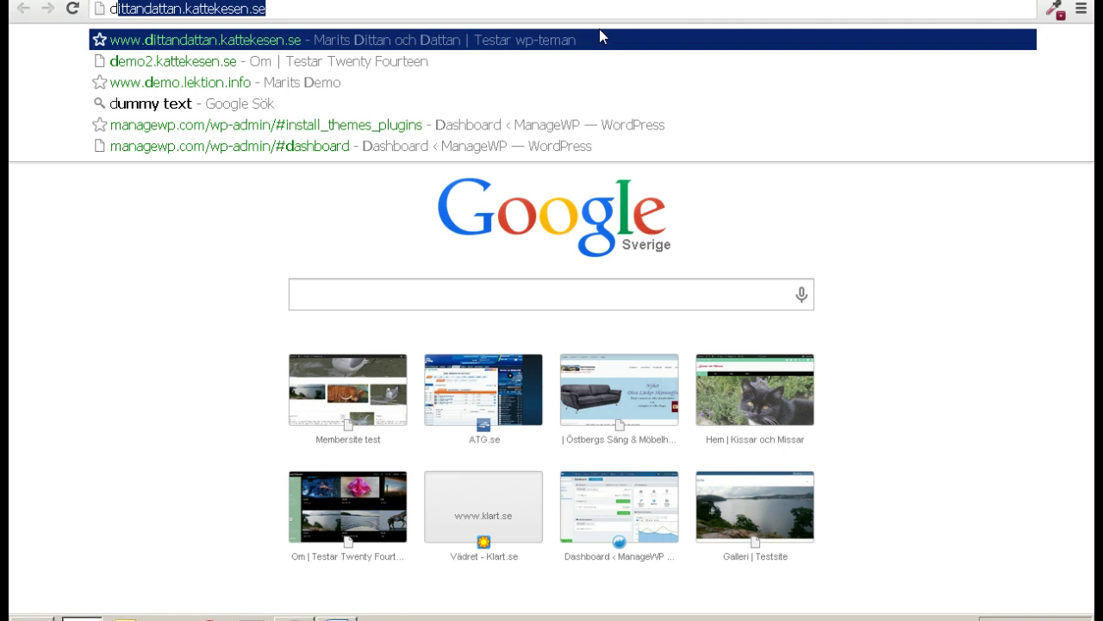
pyautogui.write('ummy')
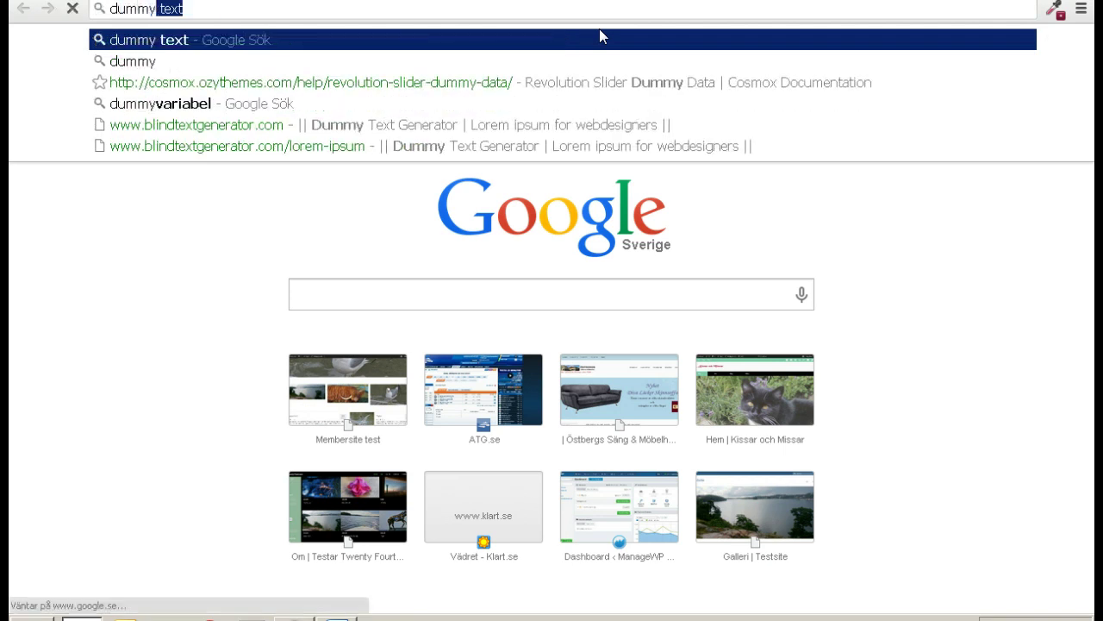
pyautogui.press('Return')
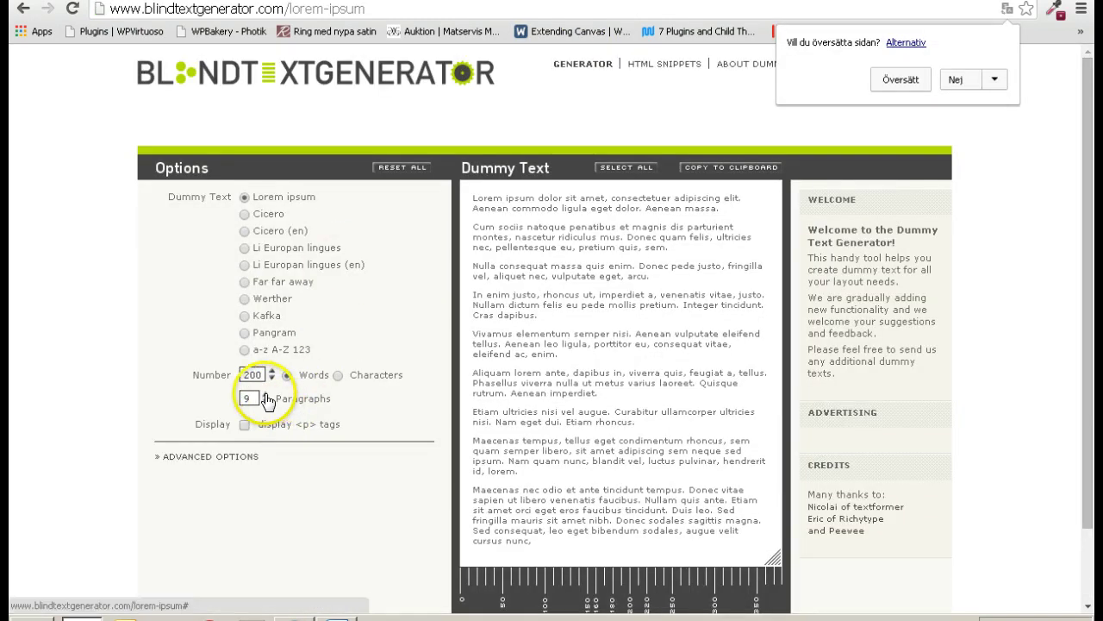
# Set the generated Lorem ipsum text to 12 paragraphs and copy its first four paragraphs
pyautogui.click(265, 394)
pyautogui.click(266, 395)
pyautogui.click(267, 395)
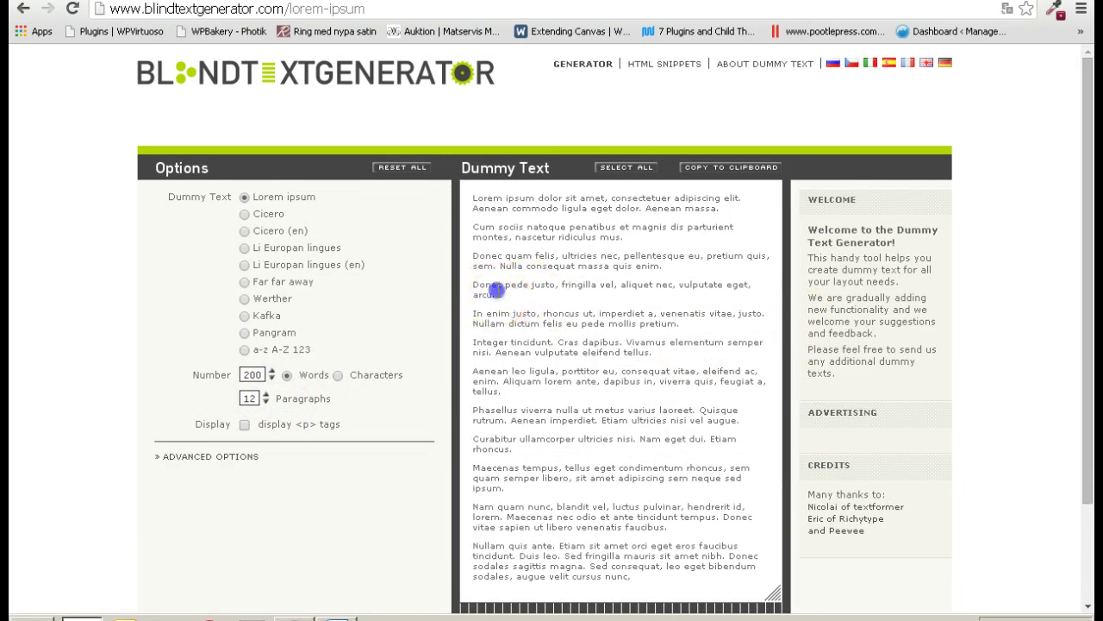
pyautogui.moveTo(496, 295); pyautogui.dragTo(468, 195)
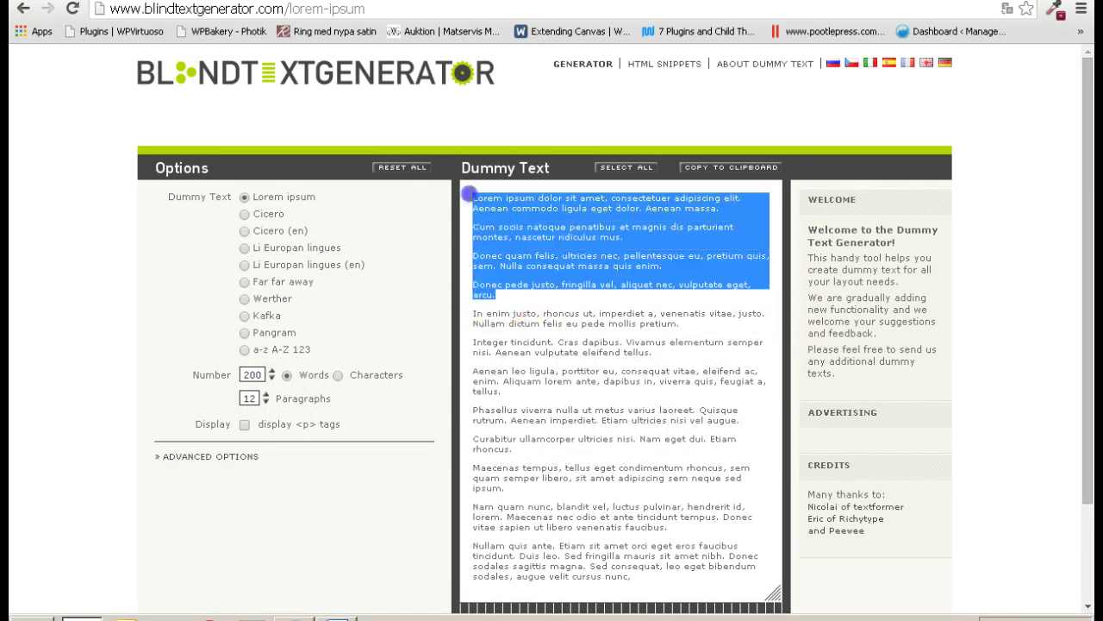
pyautogui.rightClick(569, 209)
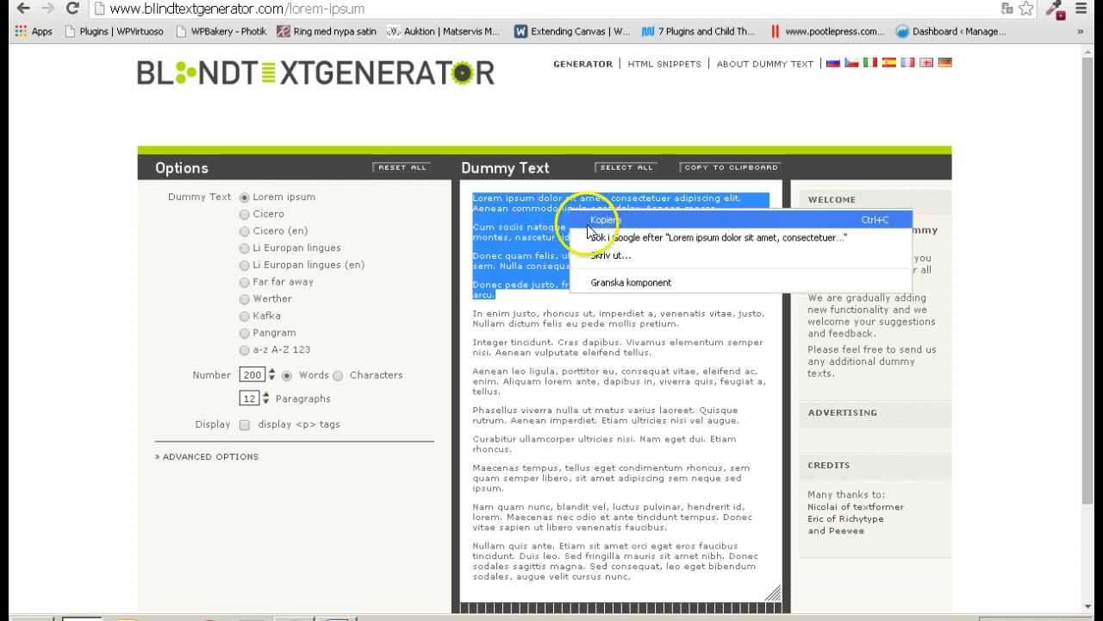
pyautogui.click(599, 220)
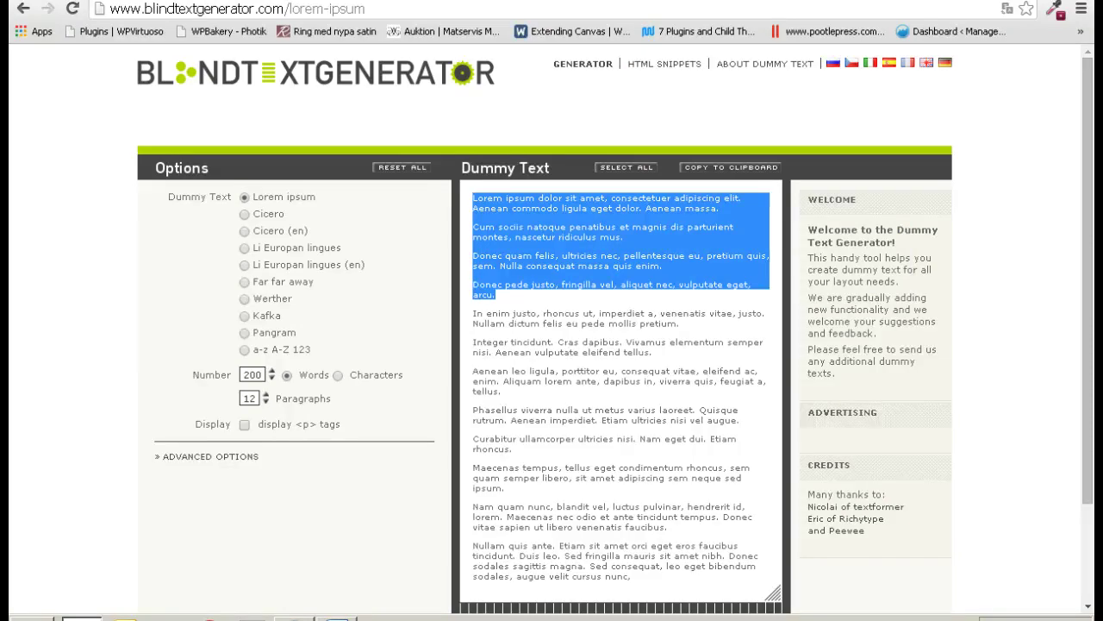
# Return to the new WordPress post and paste the copied dummy text into its body
pyautogui.click(380, 2)
pyautogui.click(231, 390)
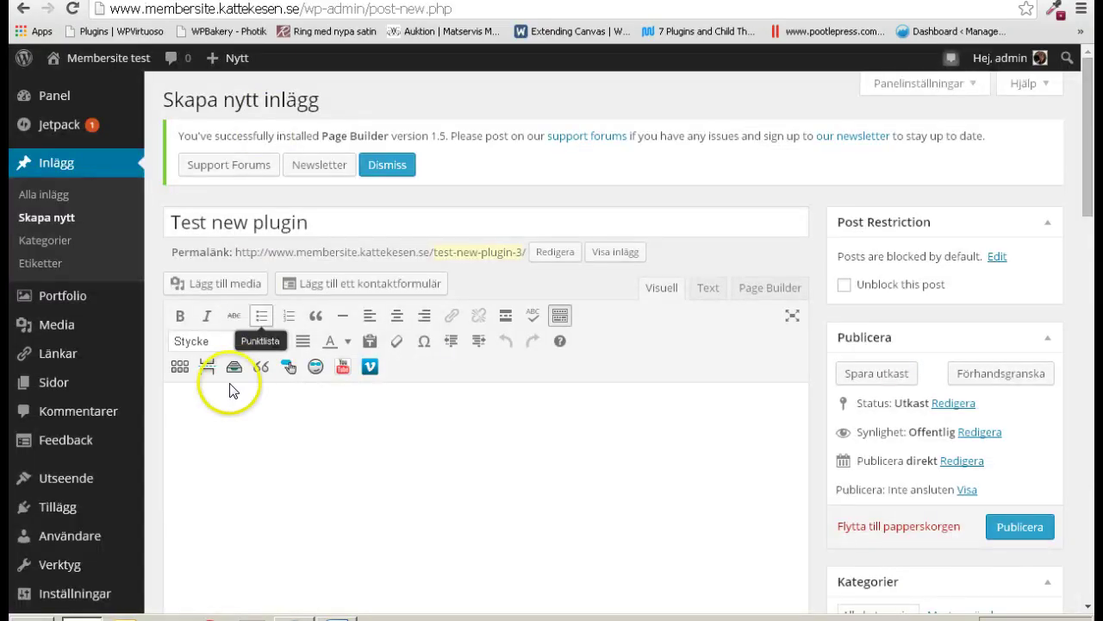
pyautogui.rightClick(180, 415)
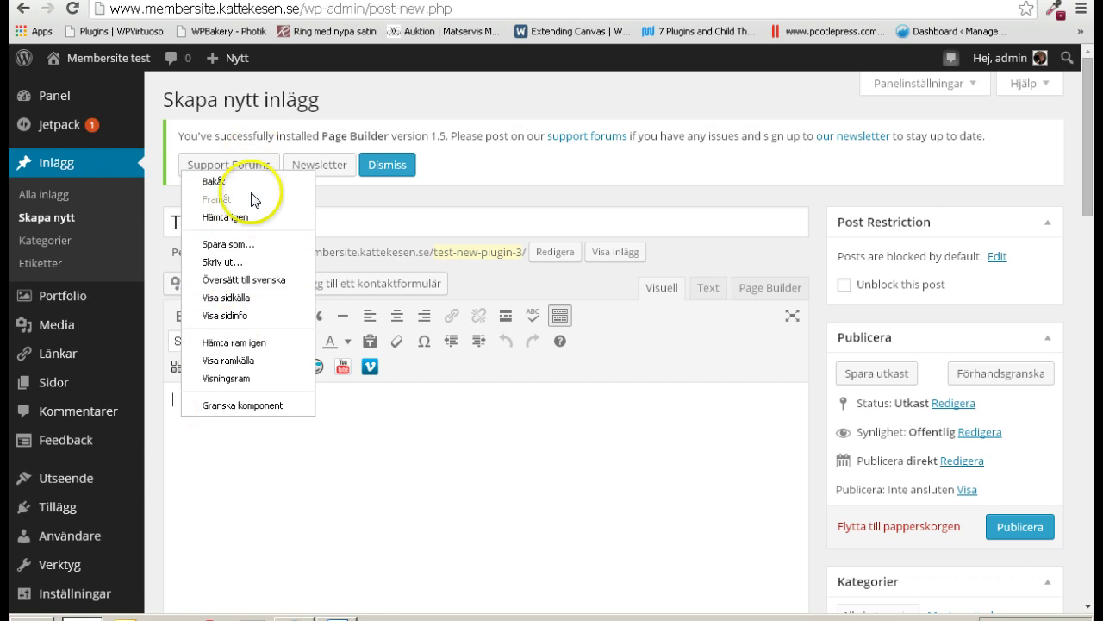
pyautogui.click(215, 445)
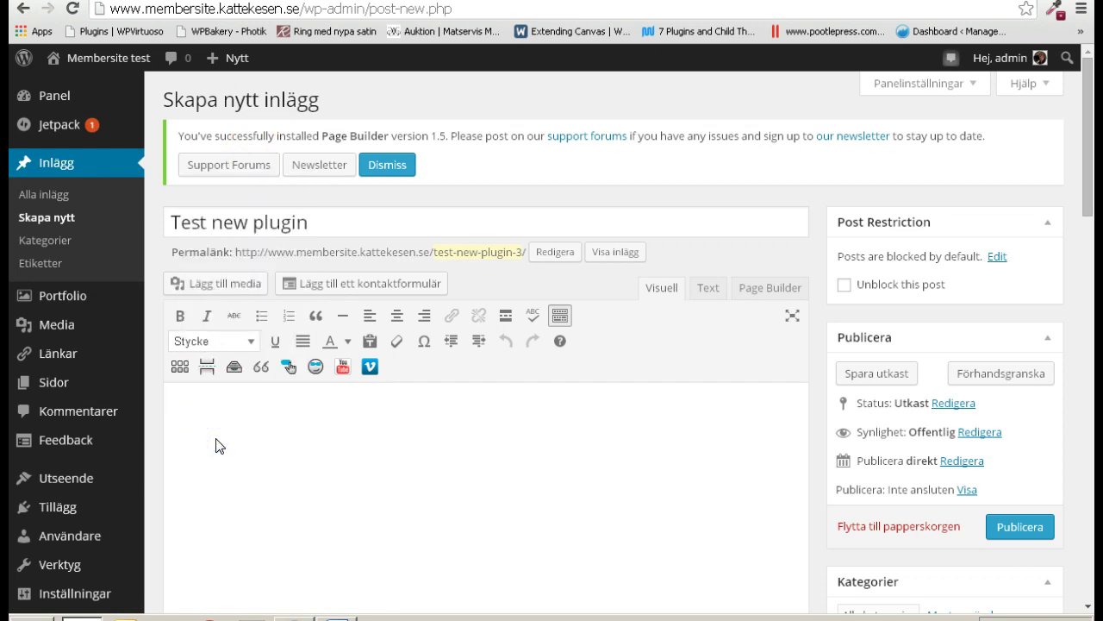
pyautogui.hotkey('ctrl', 'v')
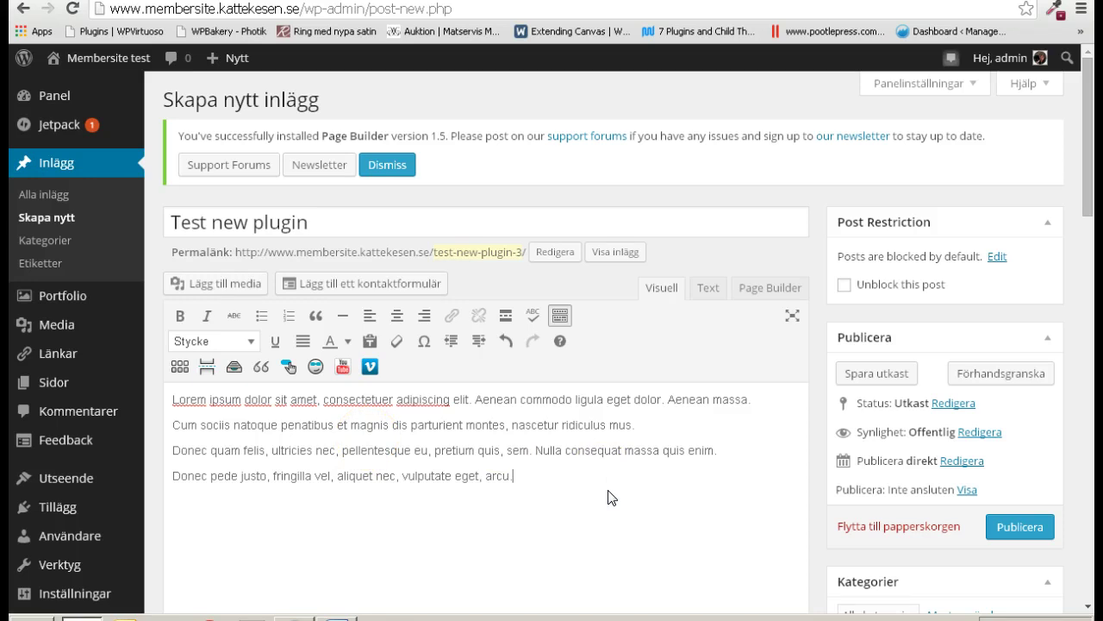
# Insert the woman's portrait photo from the media library before the first paragraph of the post
pyautogui.click(174, 400)
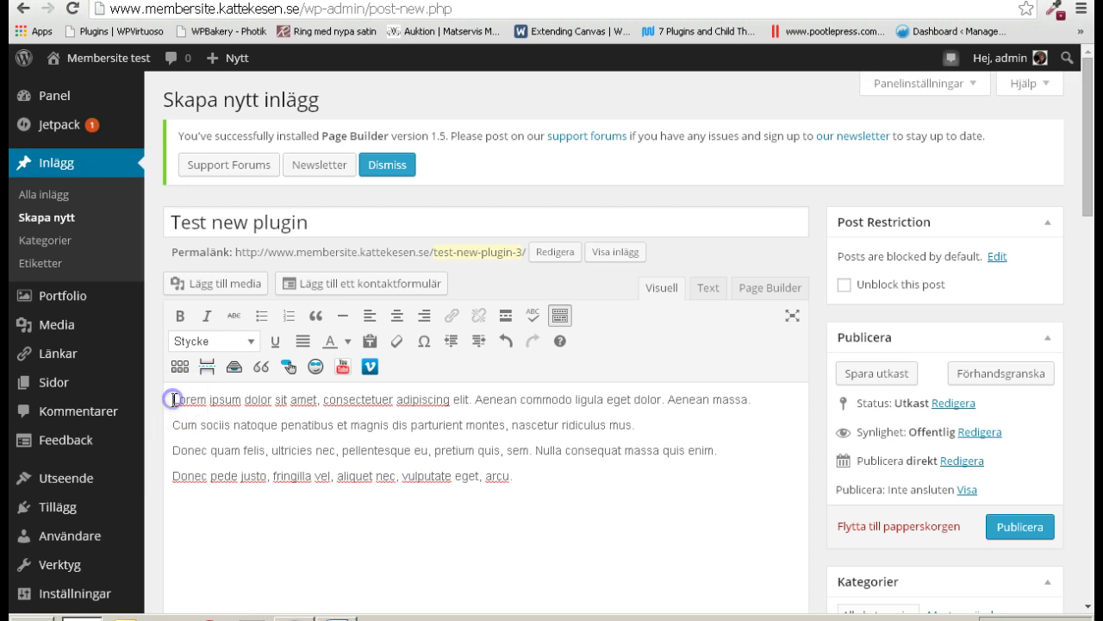
pyautogui.click(231, 280)
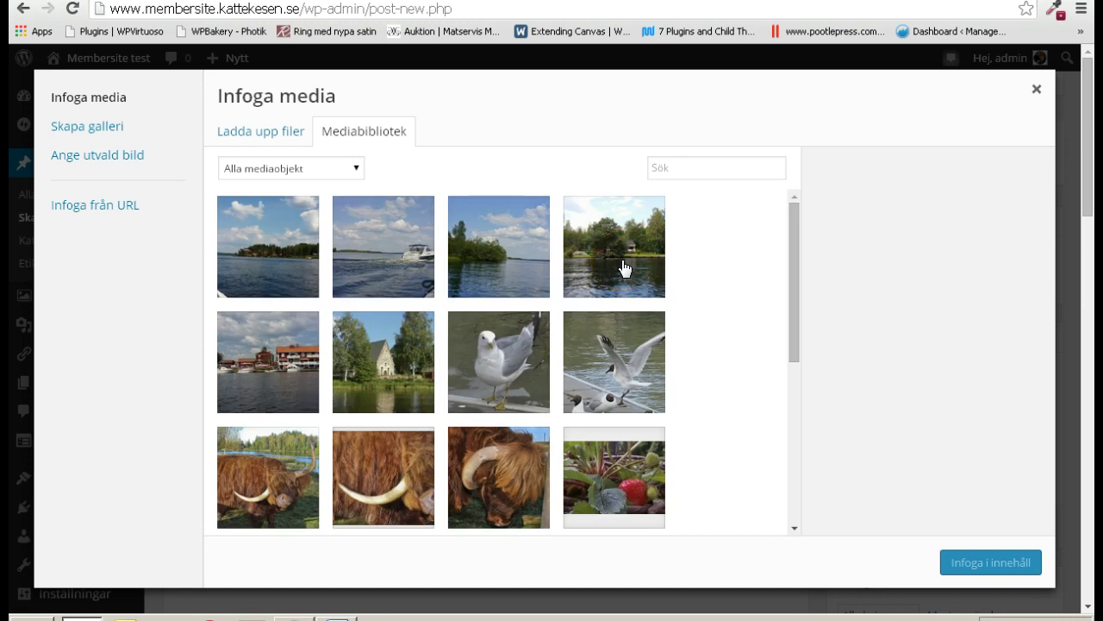
pyautogui.scroll(-3, 625, 268)
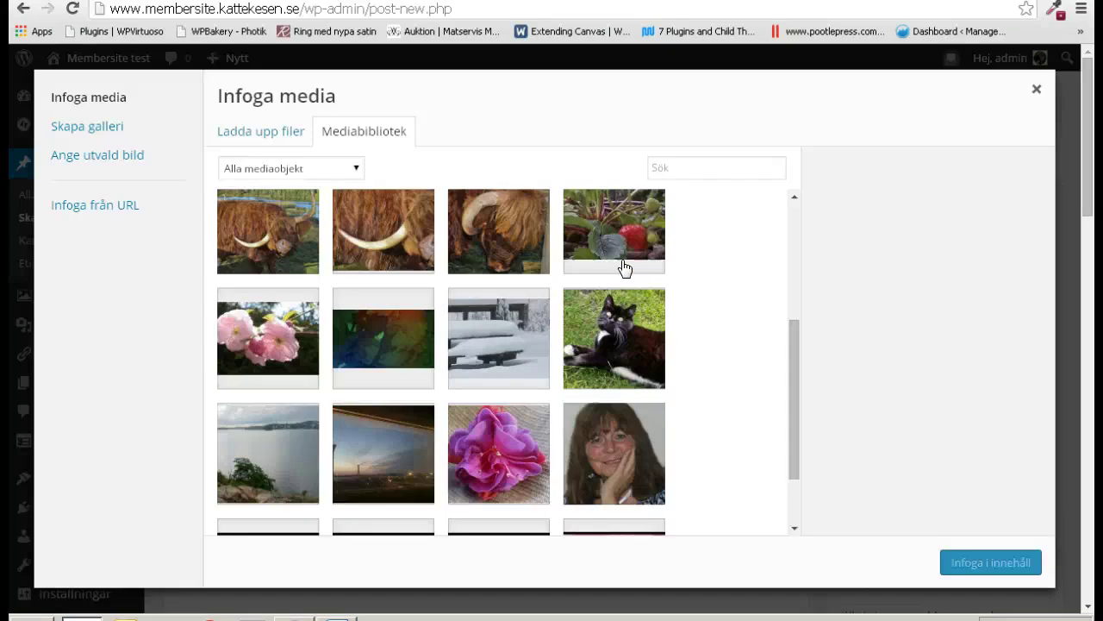
pyautogui.scroll(-1, 625, 268)
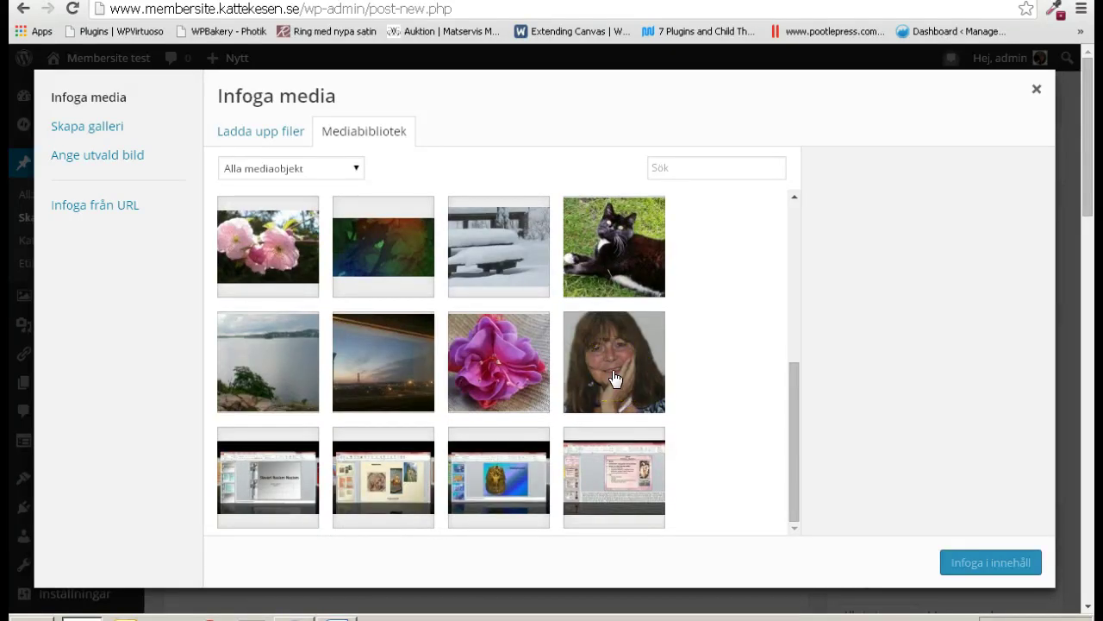
pyautogui.click(615, 380)
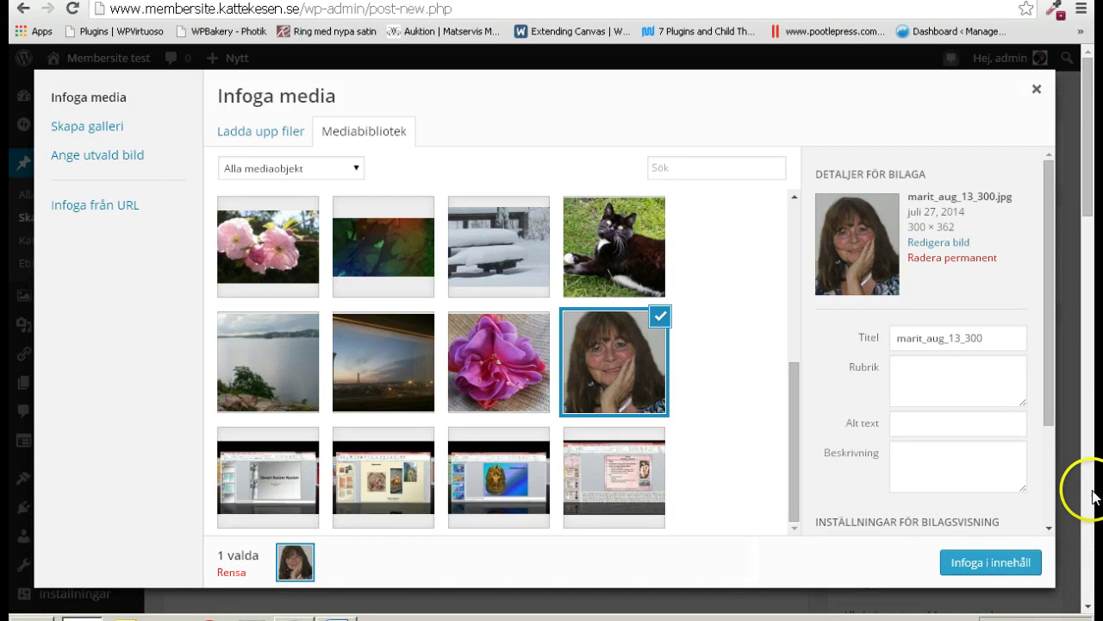
pyautogui.click(1006, 570)
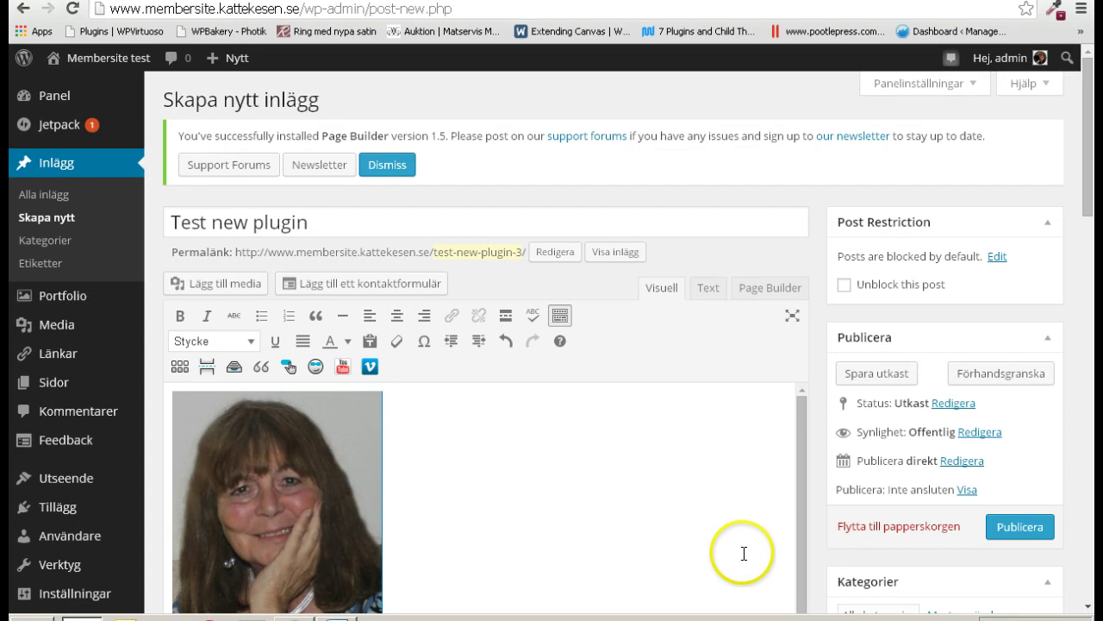
# Open the inserted portrait's image details and set its alignment to Vänster
pyautogui.scroll(-3, 746, 500)
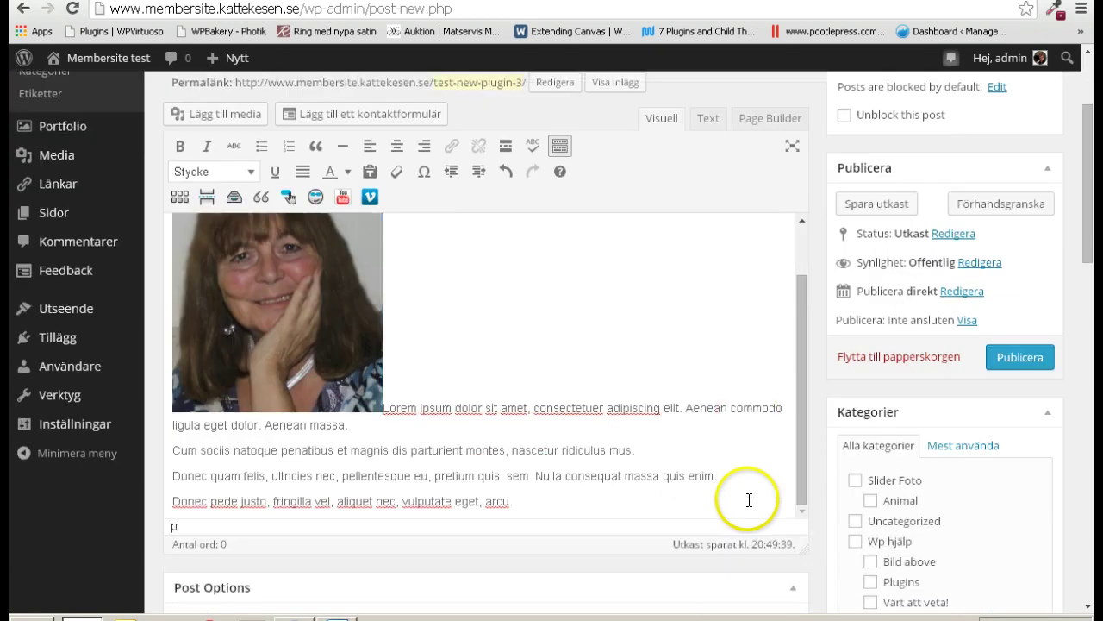
pyautogui.click(315, 320)
pyautogui.scroll(2, 546, 323)
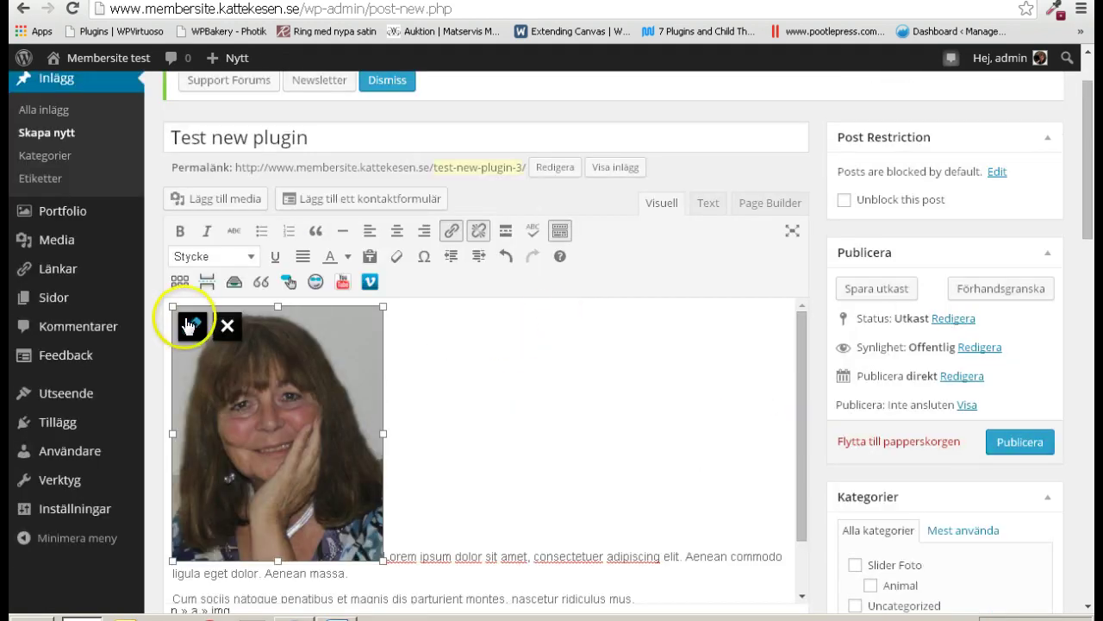
pyautogui.click(191, 325)
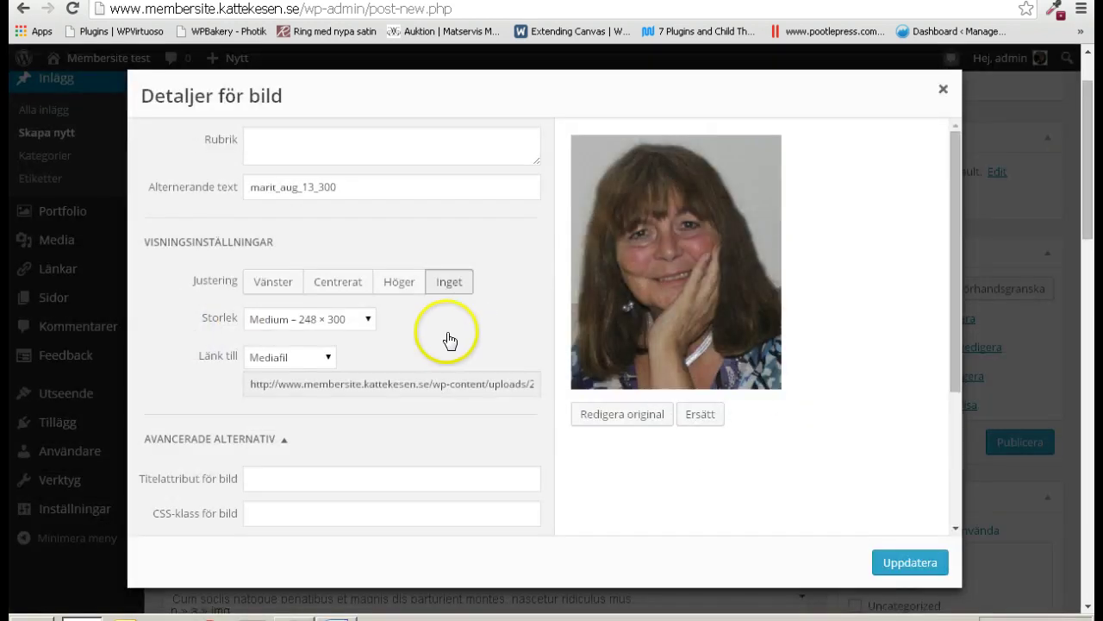
pyautogui.click(274, 285)
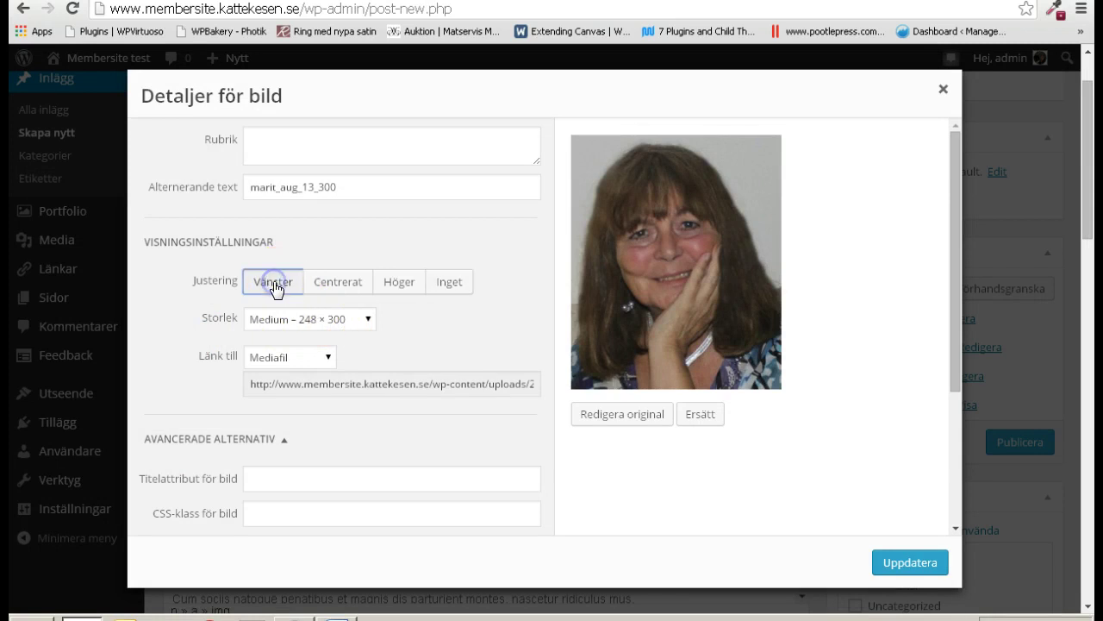
# Set the portrait's image border width to 3 in the advanced image options
pyautogui.scroll(-1, 414, 439)
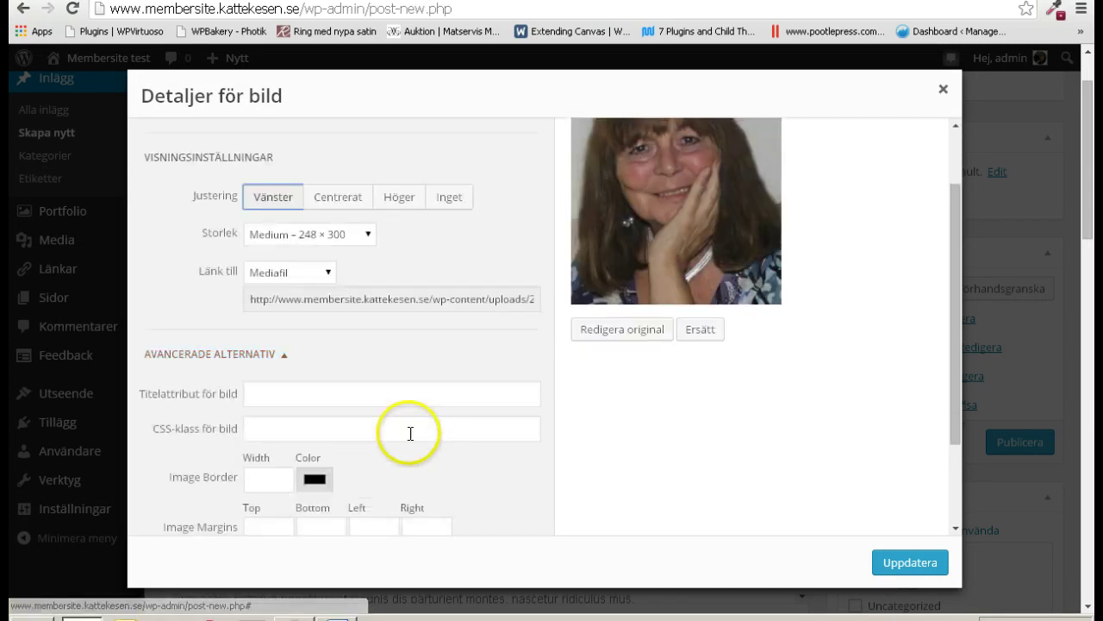
pyautogui.click(282, 359)
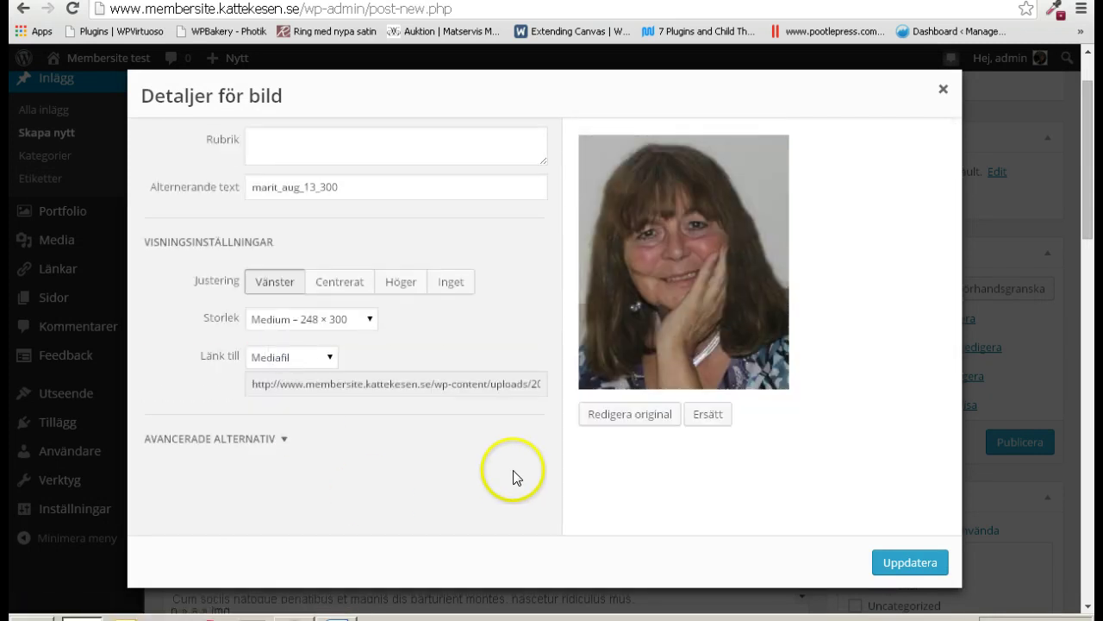
pyautogui.click(285, 442)
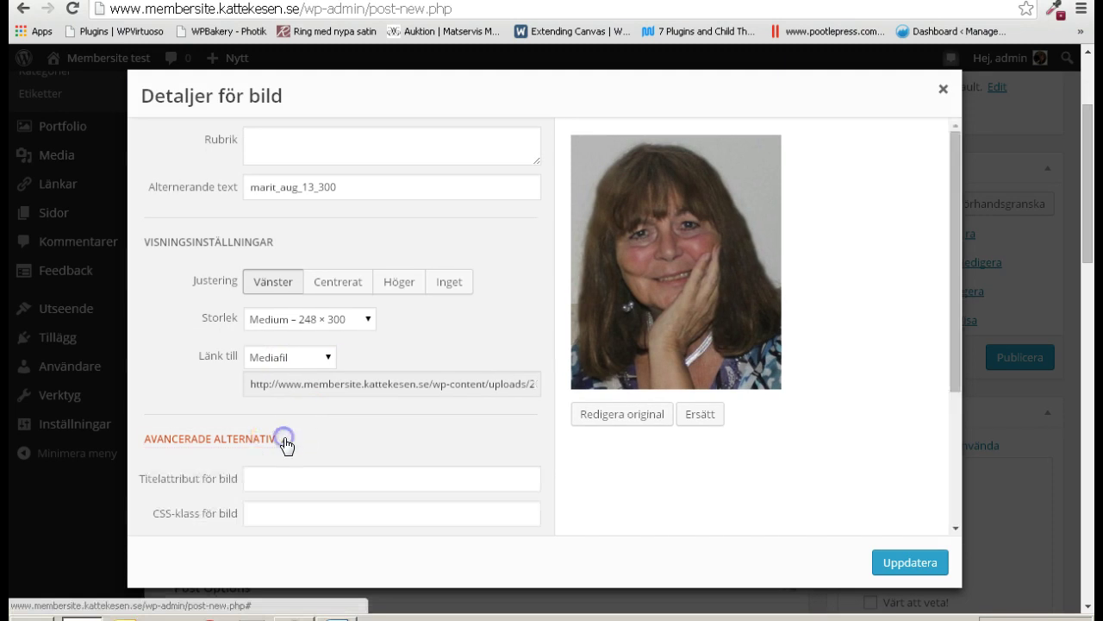
pyautogui.scroll(-3, 478, 453)
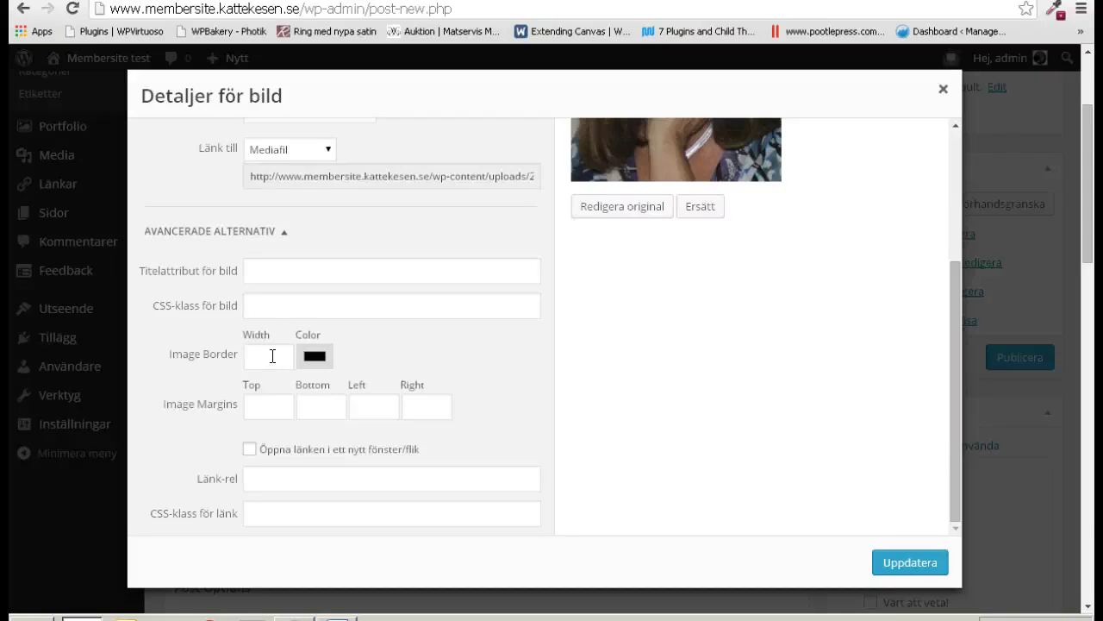
pyautogui.click(272, 356)
pyautogui.write('3')
pyautogui.click(289, 355)
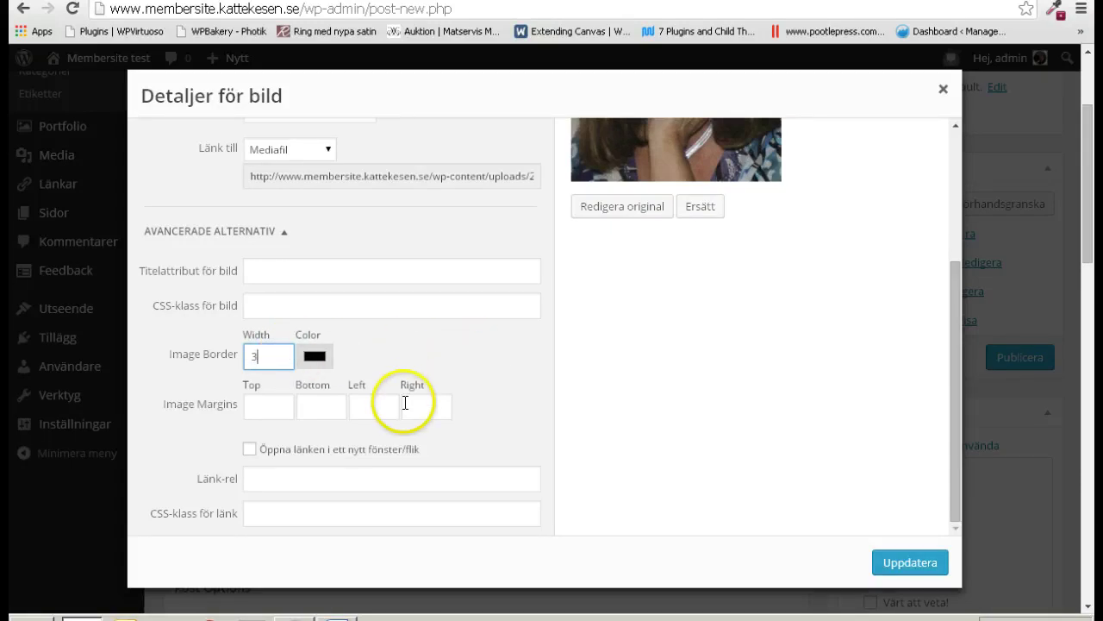
# Set the portrait's image border color to a dark raspberry red with RGB 162, 55, 87
pyautogui.click(315, 356)
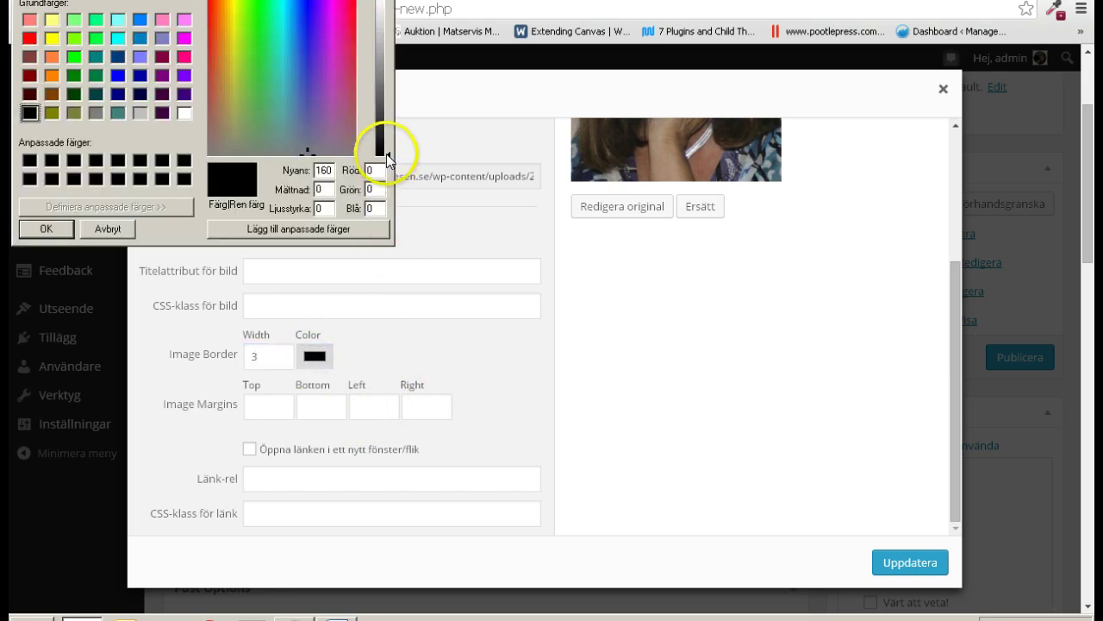
pyautogui.moveTo(387, 158); pyautogui.dragTo(387, 23)
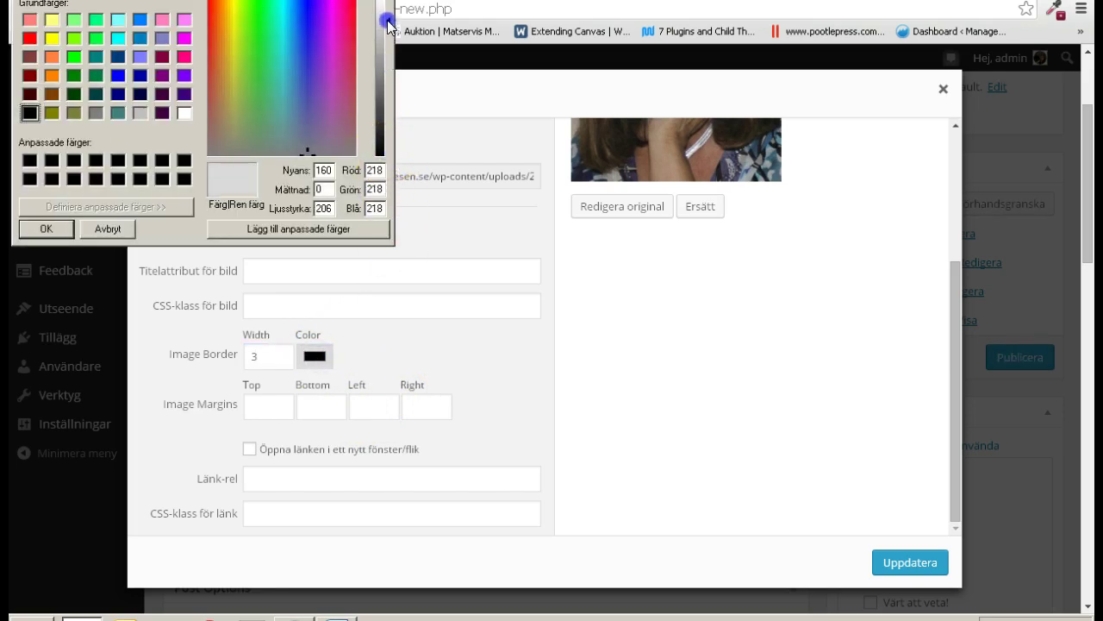
pyautogui.click(338, 8)
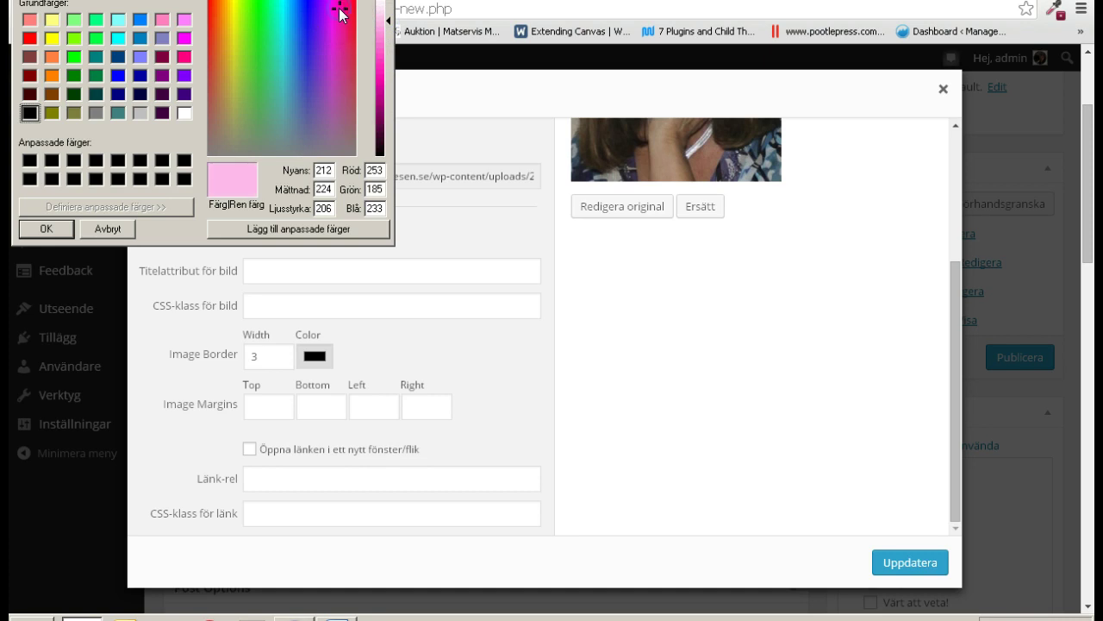
pyautogui.click(348, 78)
pyautogui.click(389, 24)
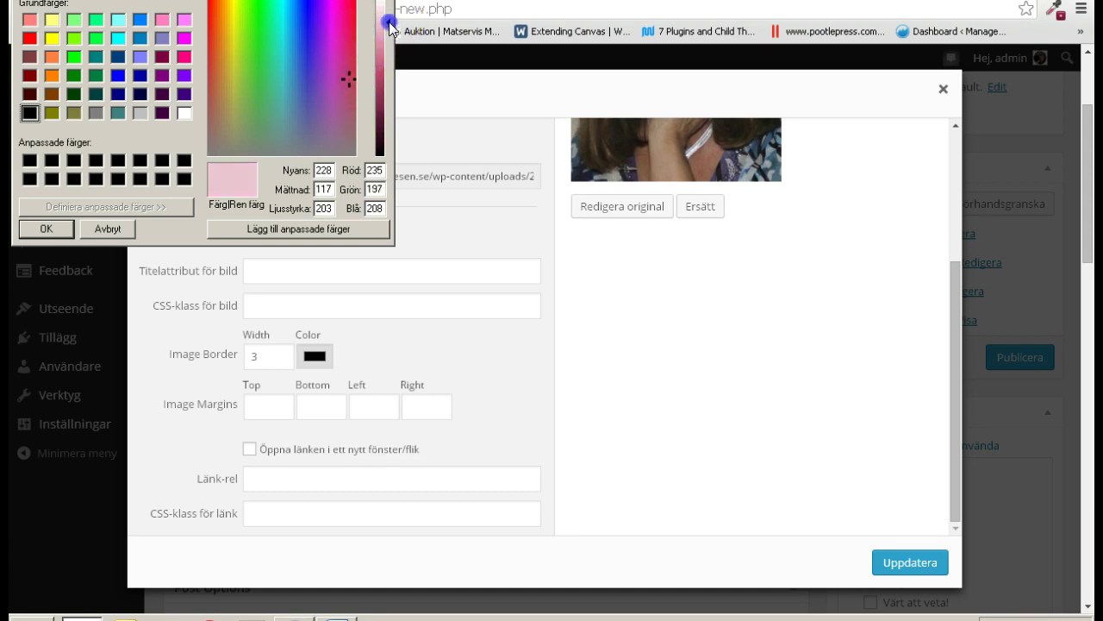
pyautogui.moveTo(390, 26); pyautogui.dragTo(384, 88)
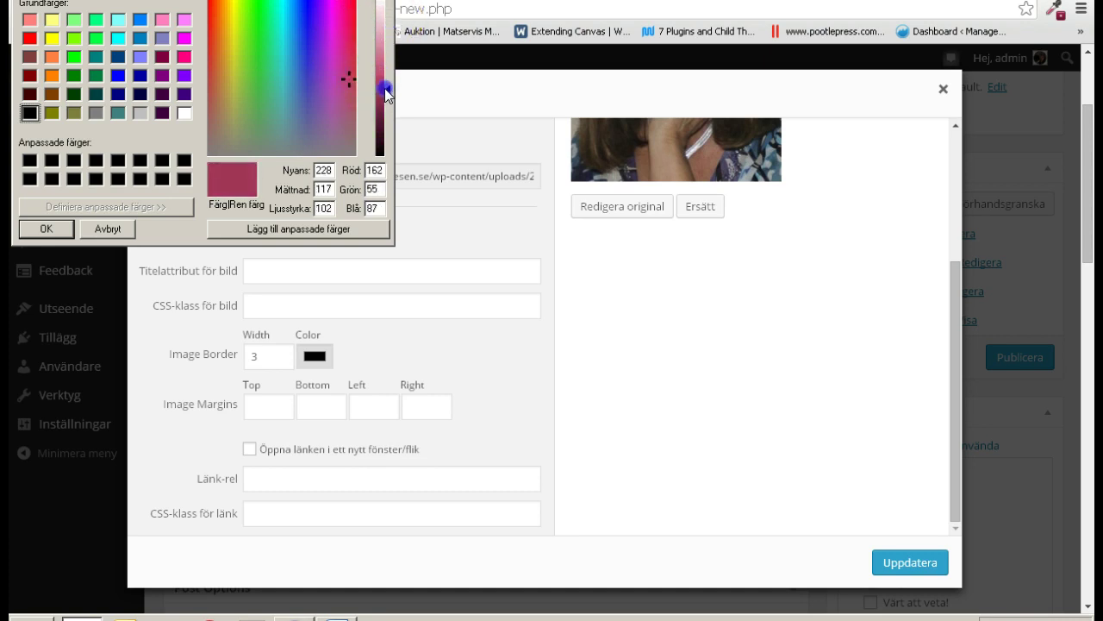
pyautogui.click(47, 229)
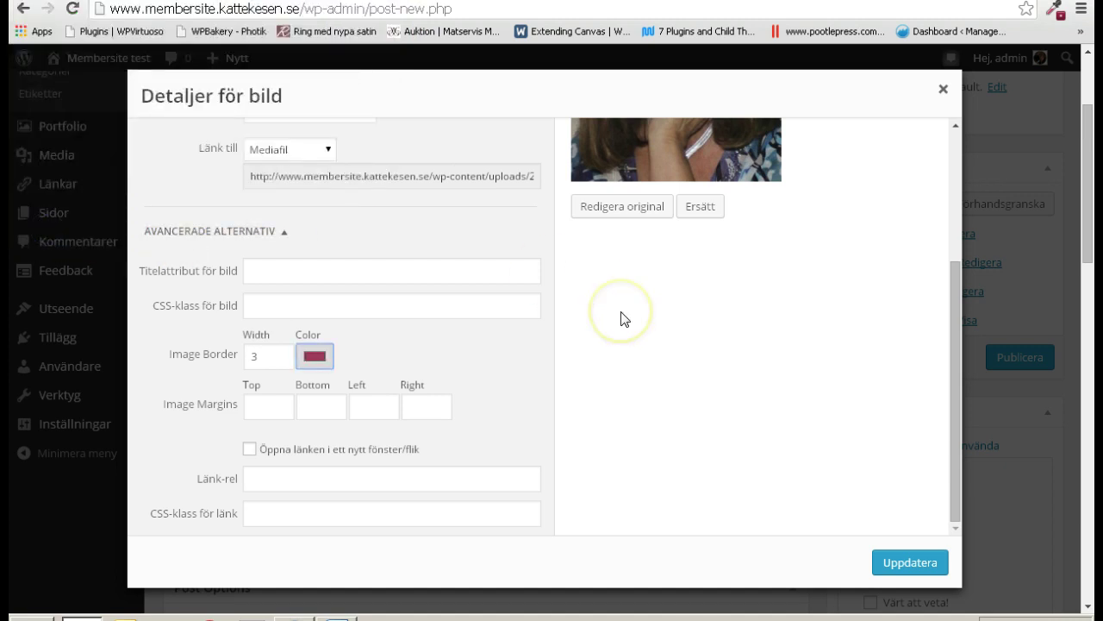
pyautogui.scroll(2, 625, 319)
pyautogui.scroll(-4, 625, 319)
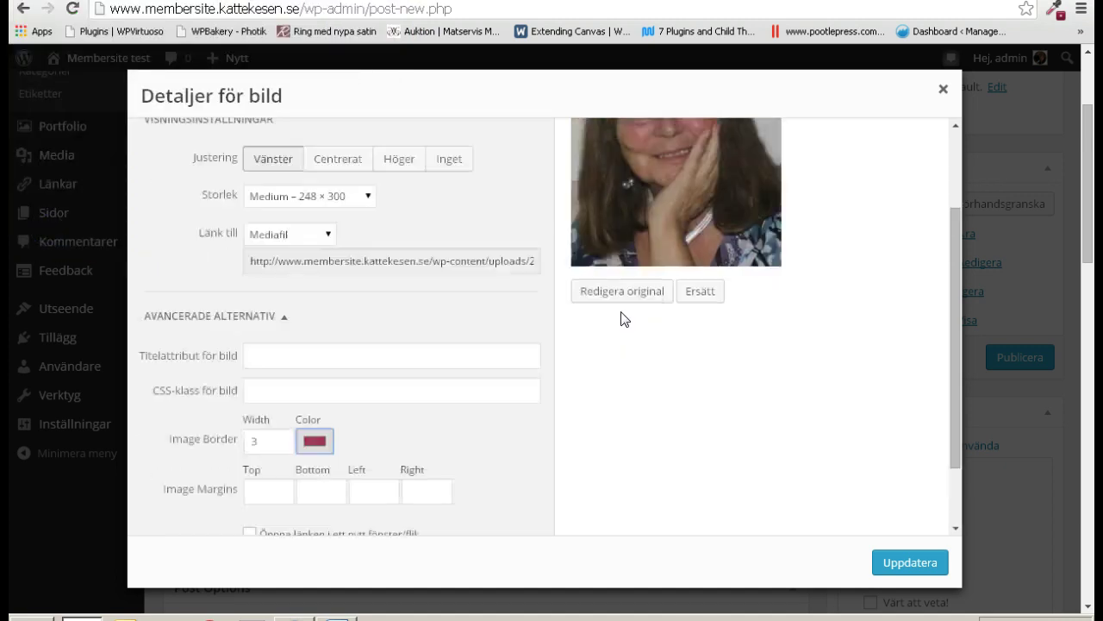
pyautogui.click(658, 314)
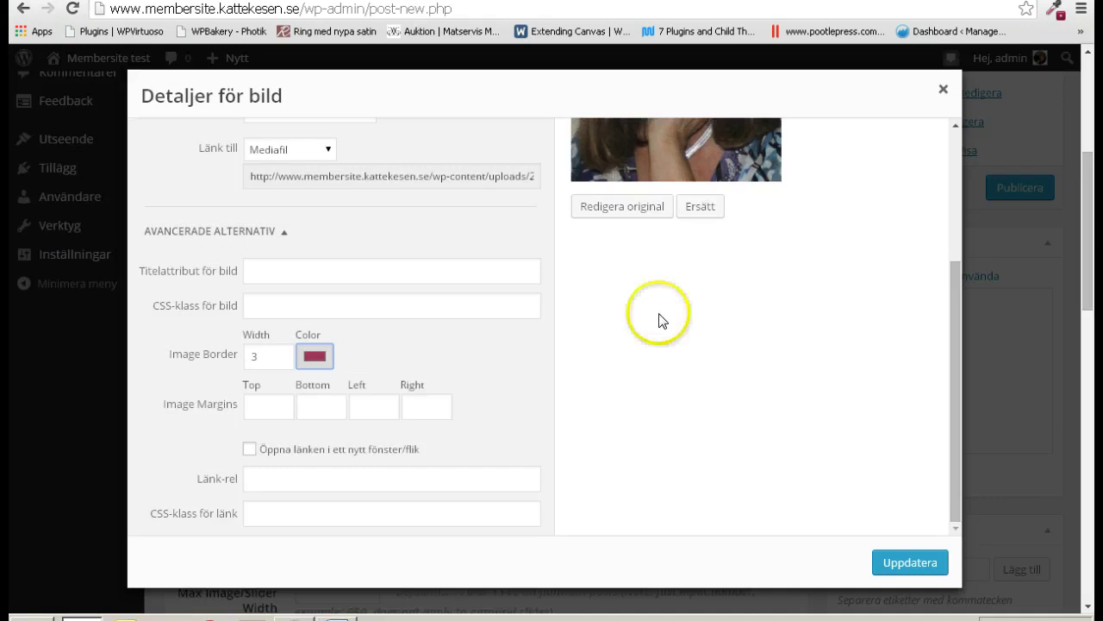
pyautogui.click(776, 343)
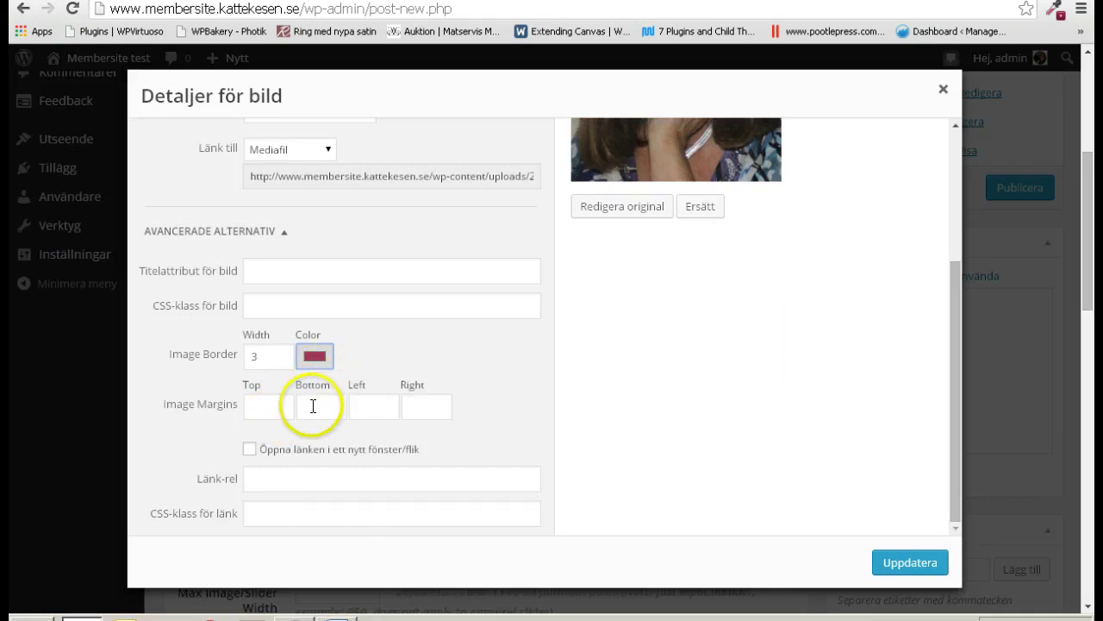
# Set the portrait's right and bottom image margins to 10 and apply the image details to the post
pyautogui.click(412, 406)
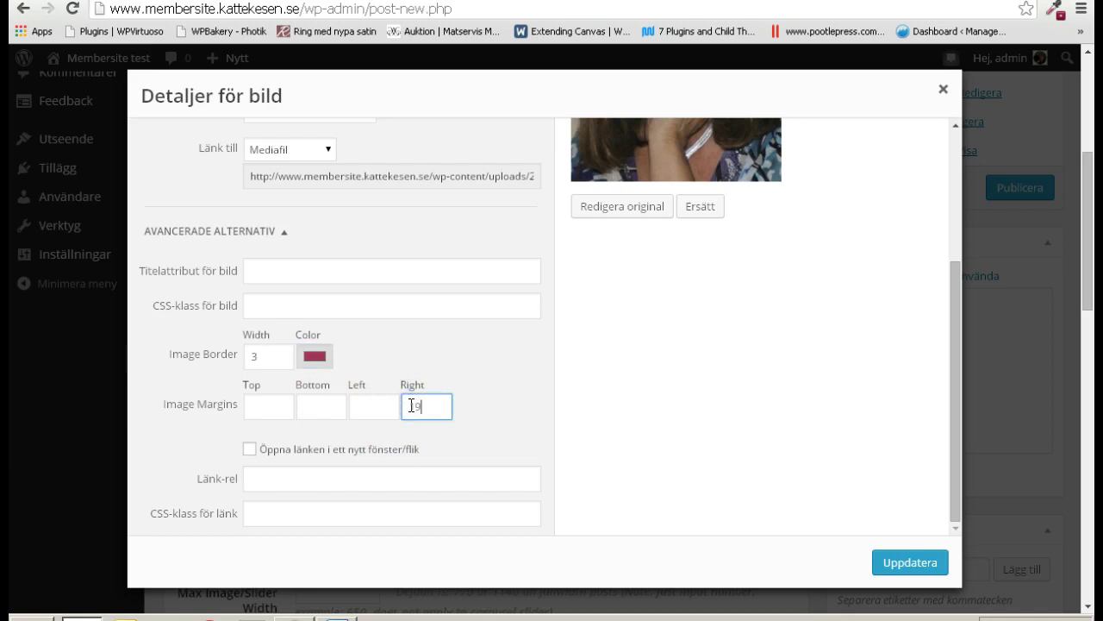
pyautogui.write('19')
pyautogui.press('BackSpace')
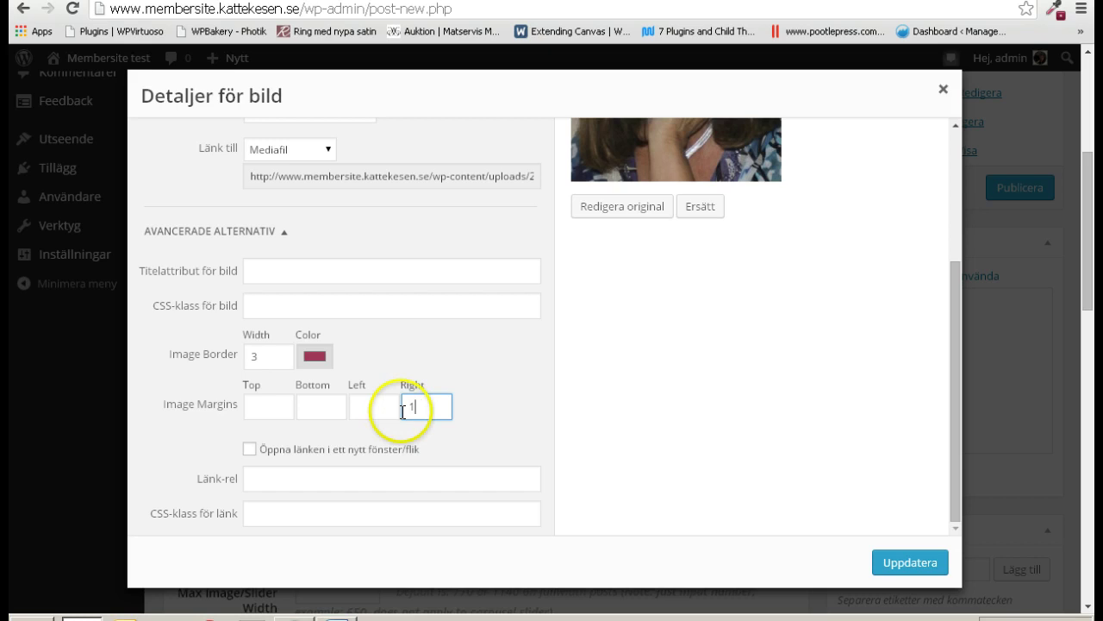
pyautogui.write('0')
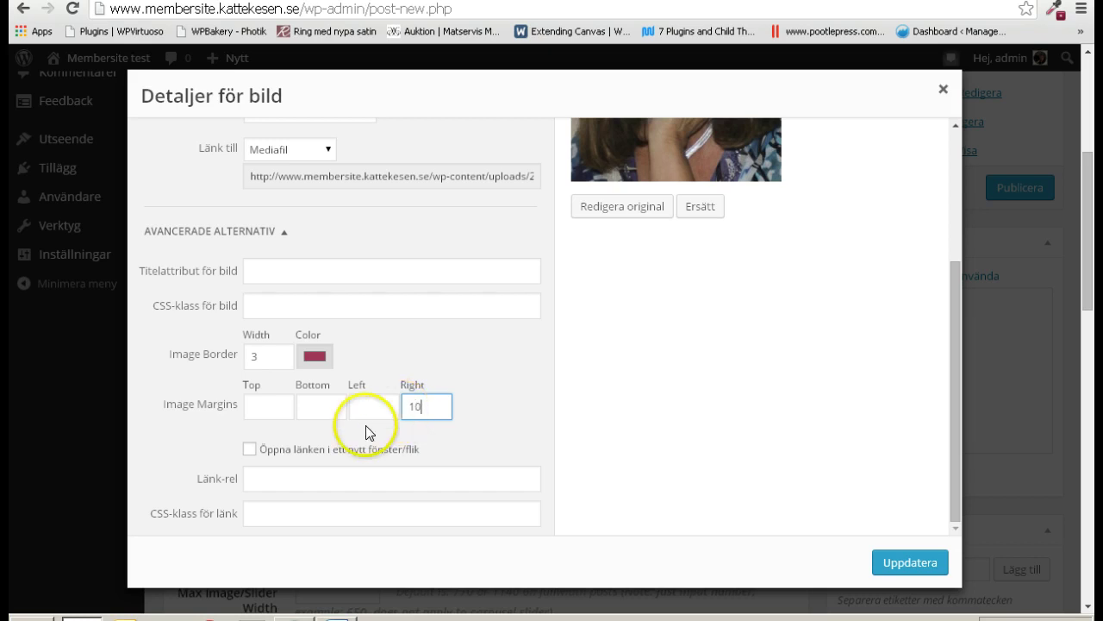
pyautogui.click(306, 404)
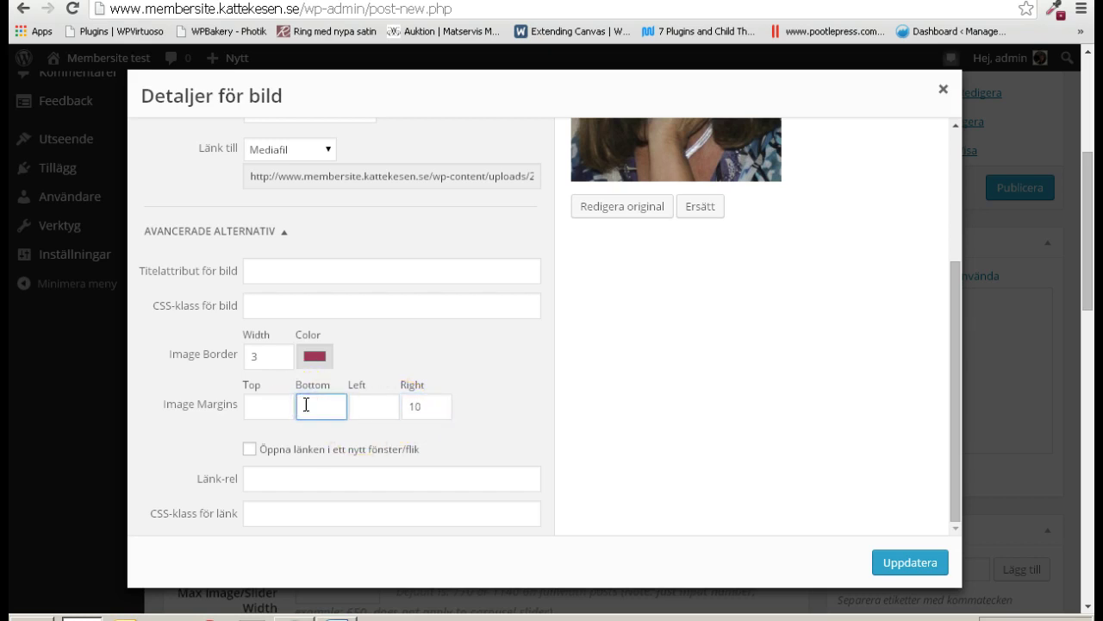
pyautogui.write('10')
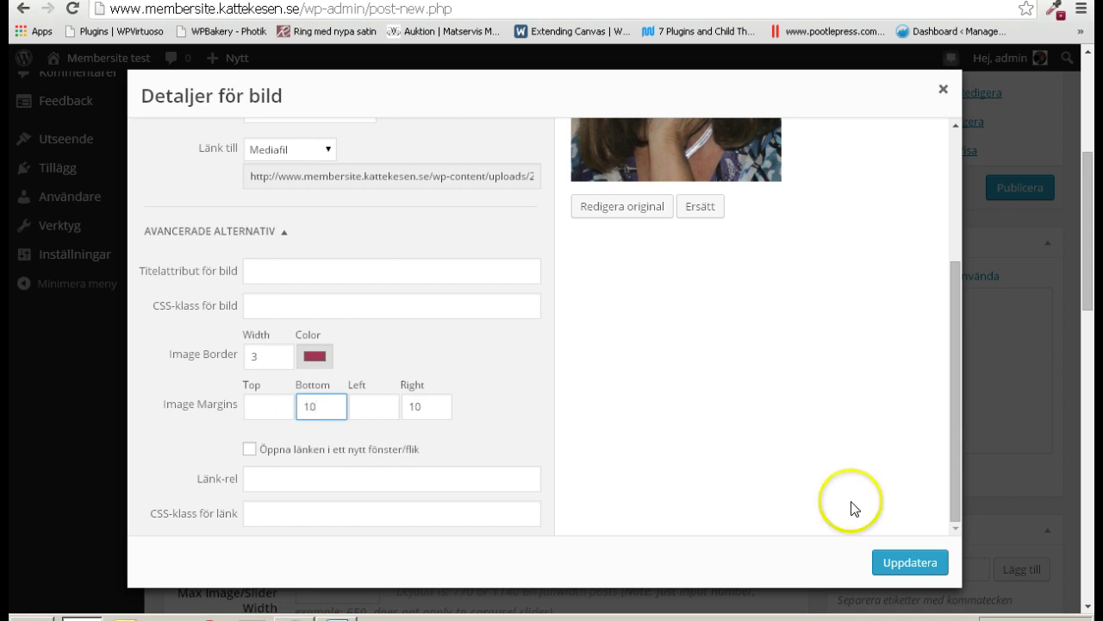
pyautogui.click(901, 564)
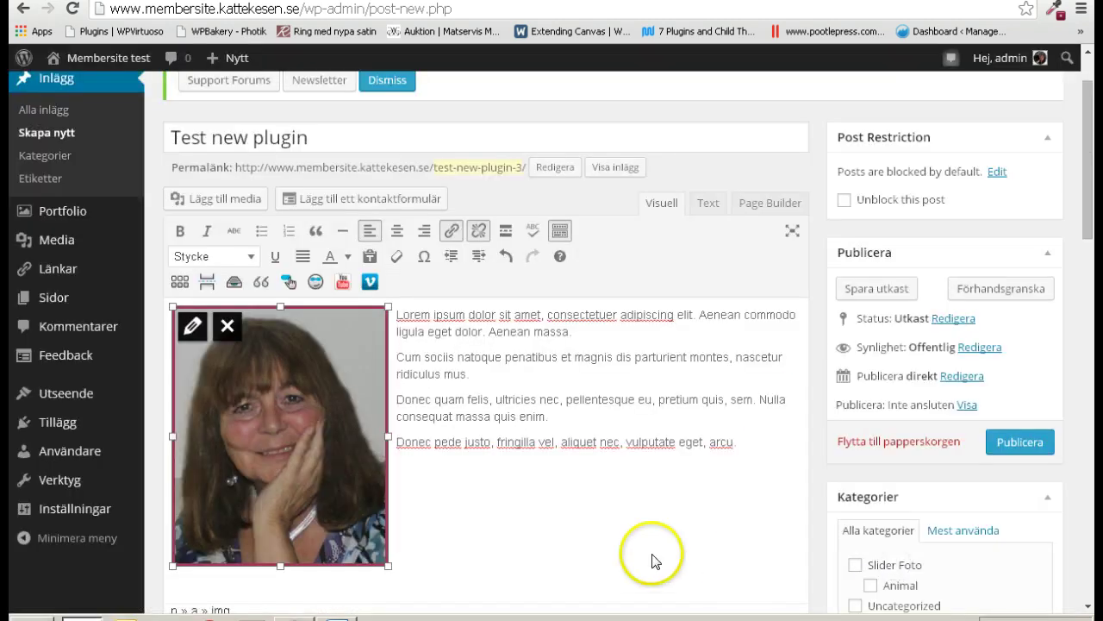
pyautogui.click(500, 520)
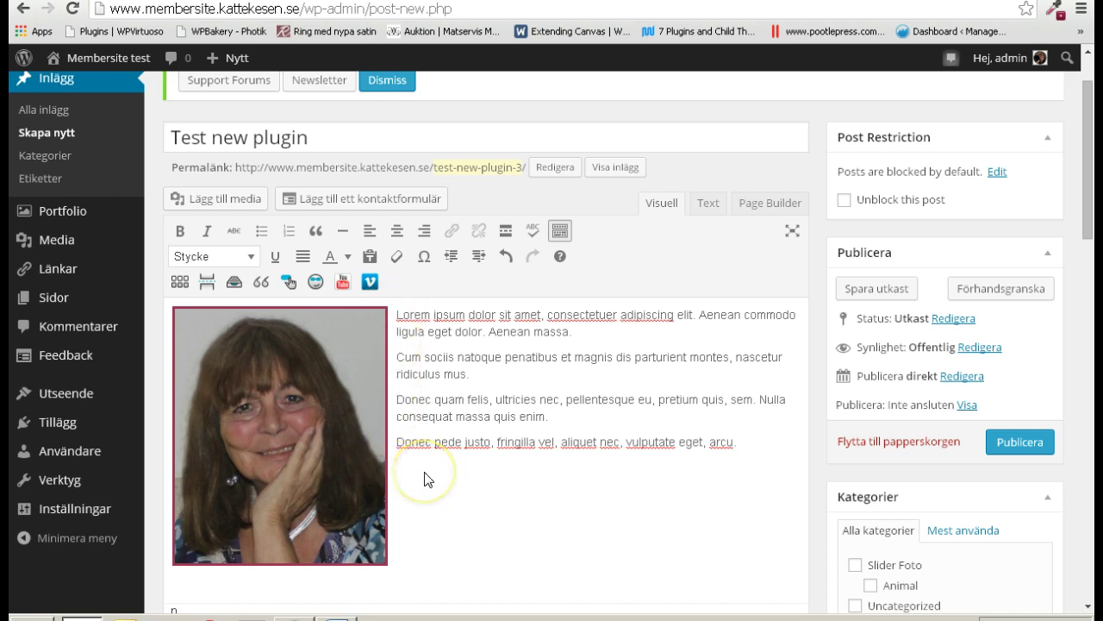
# Copy the four dummy text paragraphs beside the portrait and paste them again after the last paragraph
pyautogui.scroll(-2, 423, 480)
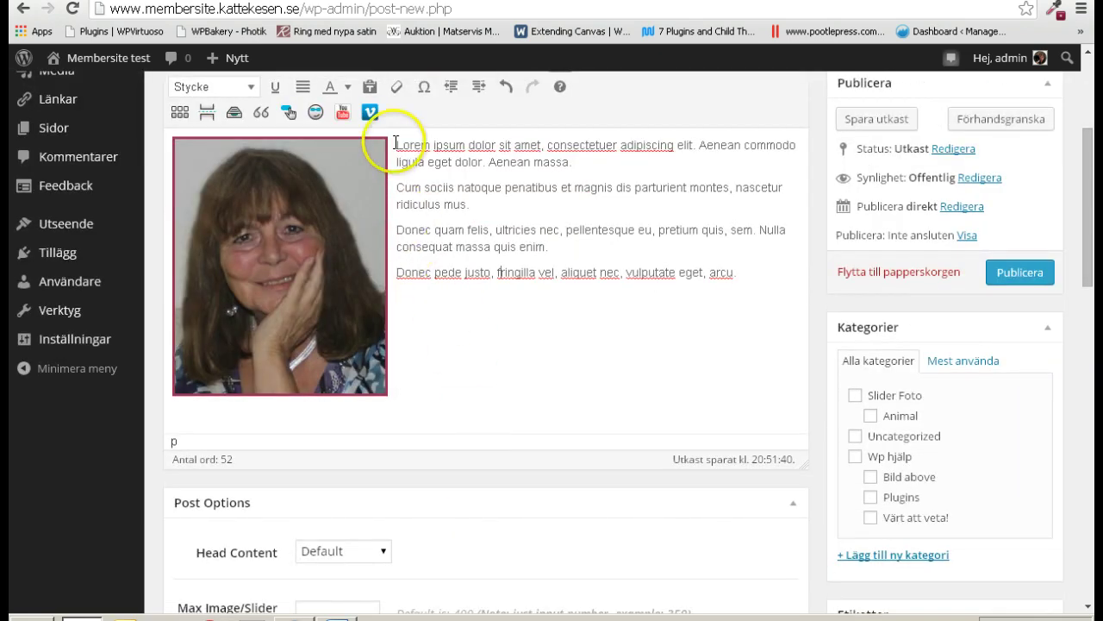
pyautogui.moveTo(397, 143); pyautogui.dragTo(786, 264)
pyautogui.hotkey('ctrl', 'c')
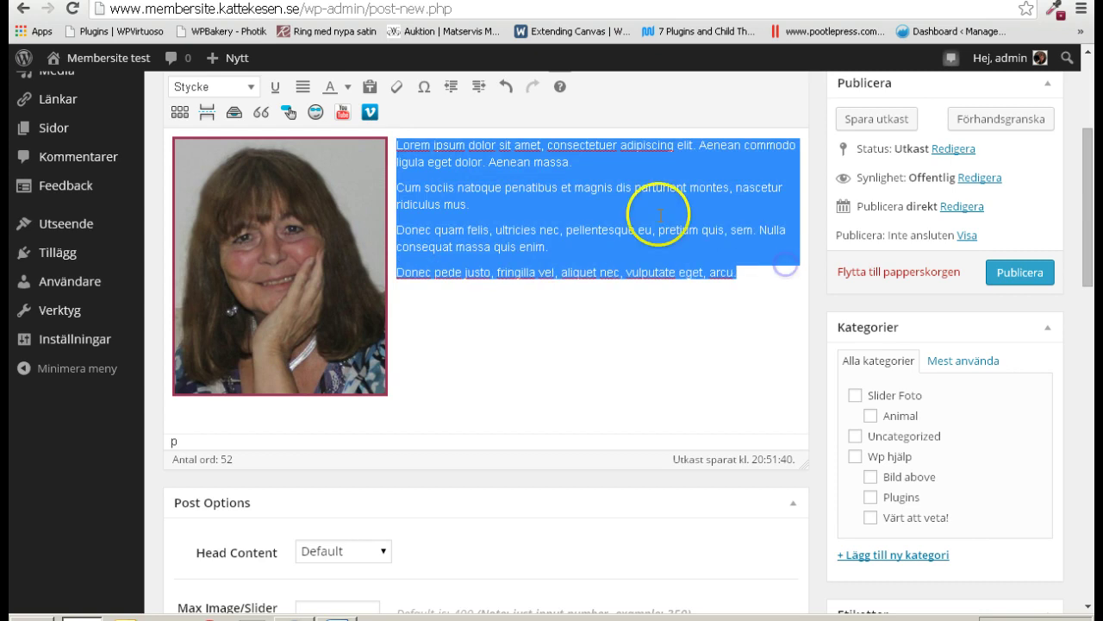
pyautogui.rightClick(661, 218)
pyautogui.click(697, 295)
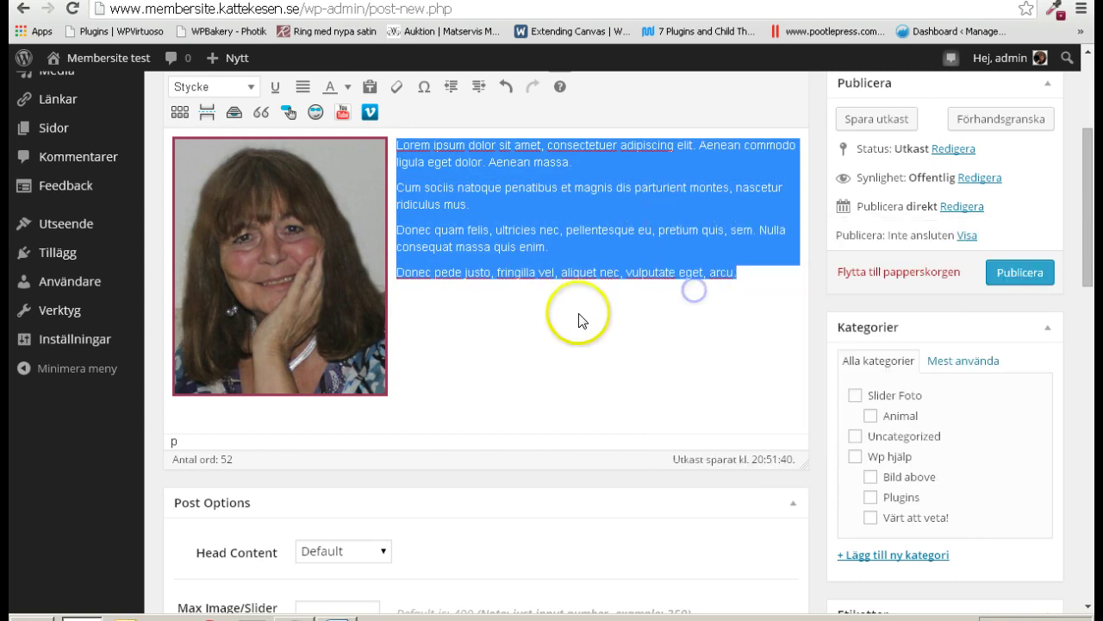
pyautogui.click(443, 316)
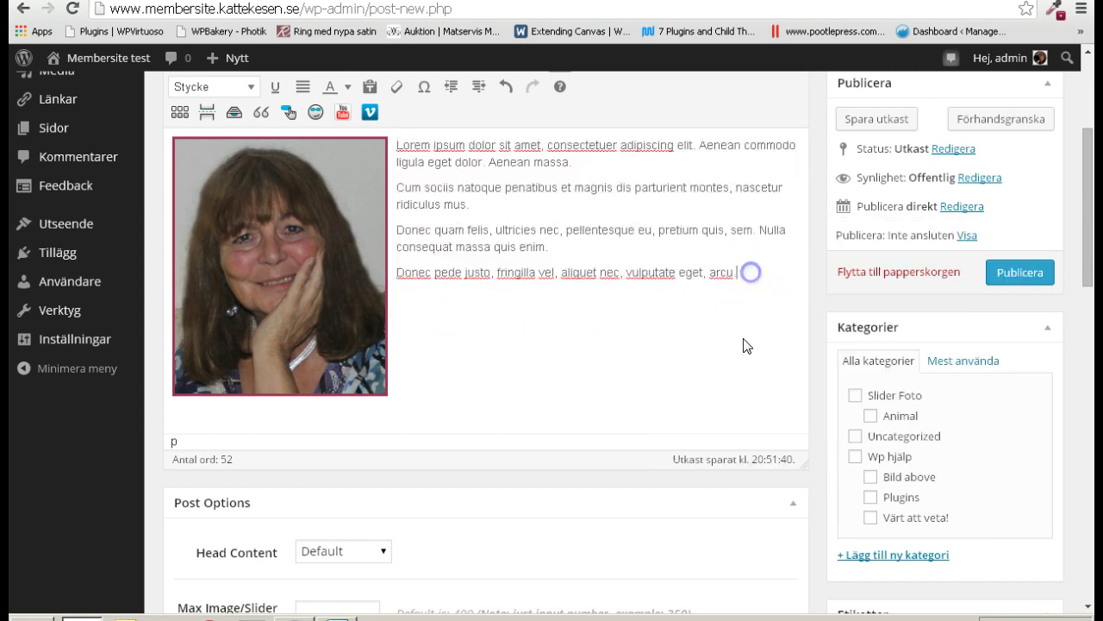
pyautogui.click(715, 529)
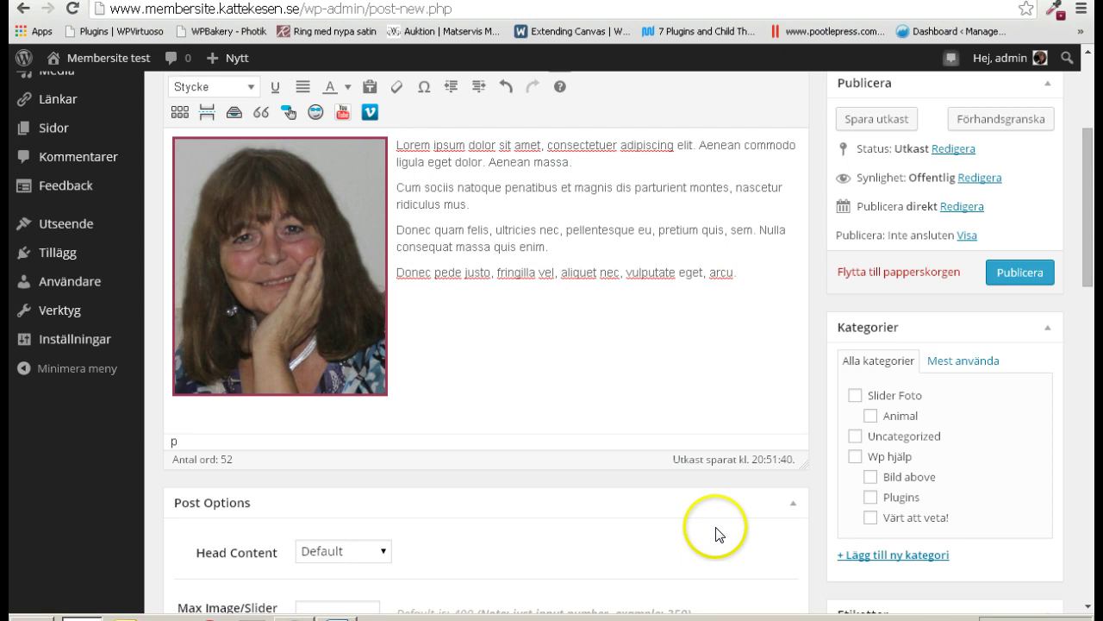
pyautogui.hotkey('ctrl', 'v')
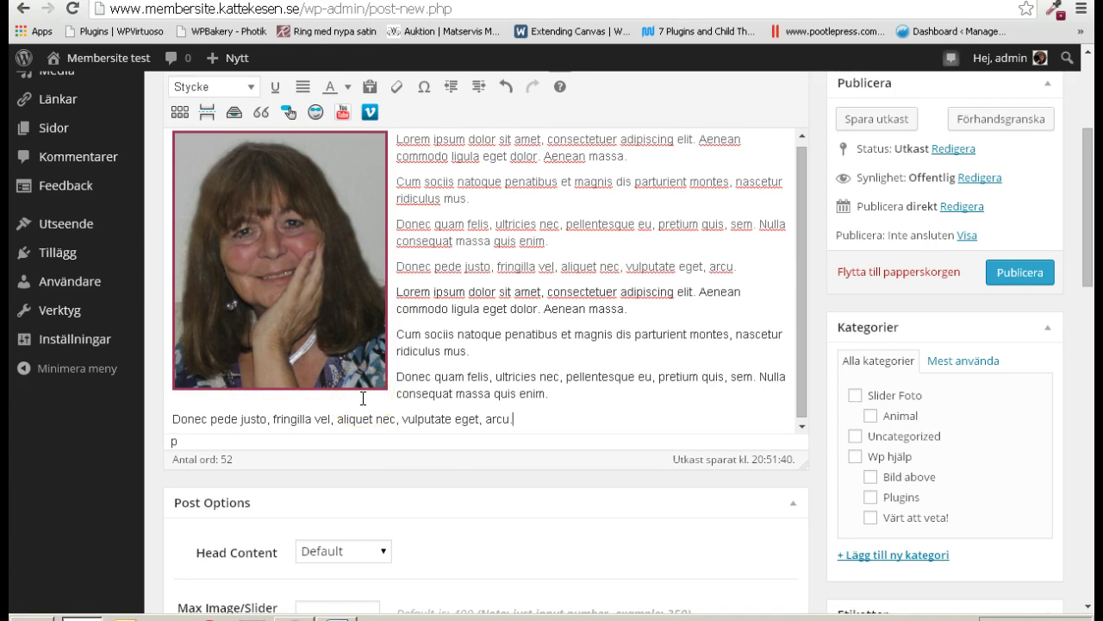
# Publish the "Test new plugin" post and open its live page to view the bordered portrait beside the text
pyautogui.click(1029, 274)
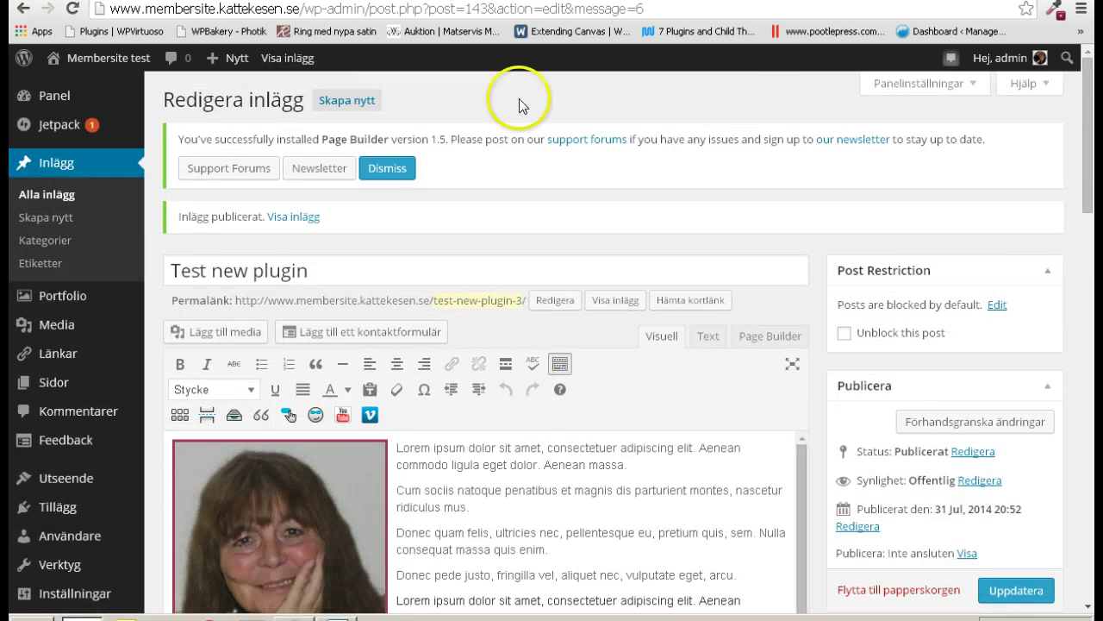
pyautogui.click(306, 226)
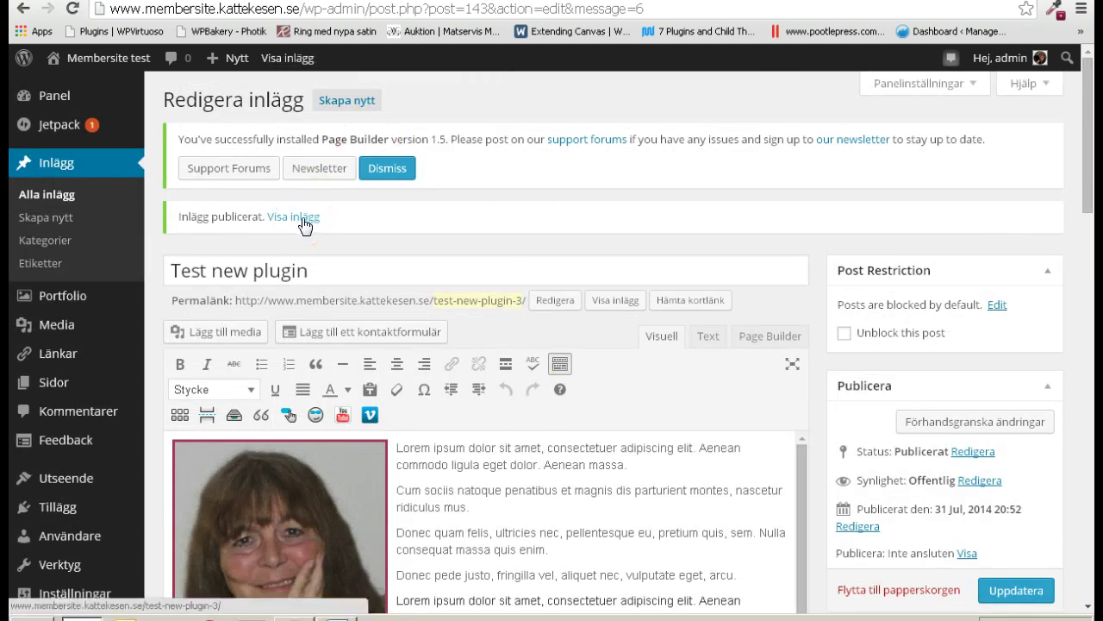
pyautogui.click(306, 226)
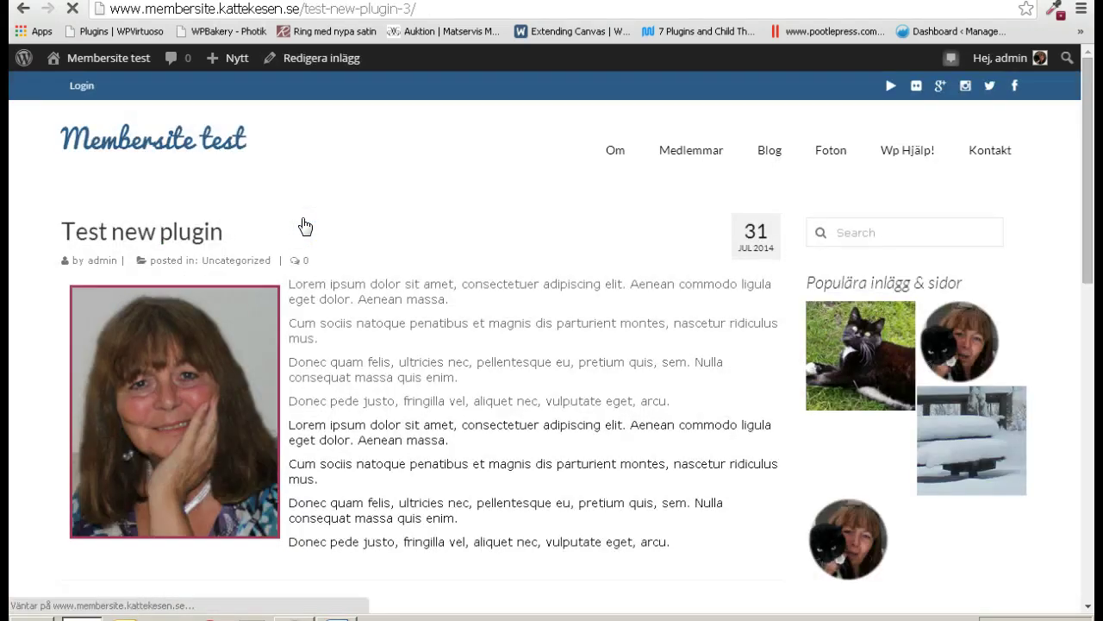
pyautogui.click(351, 216)
pyautogui.scroll(-1, 443, 192)
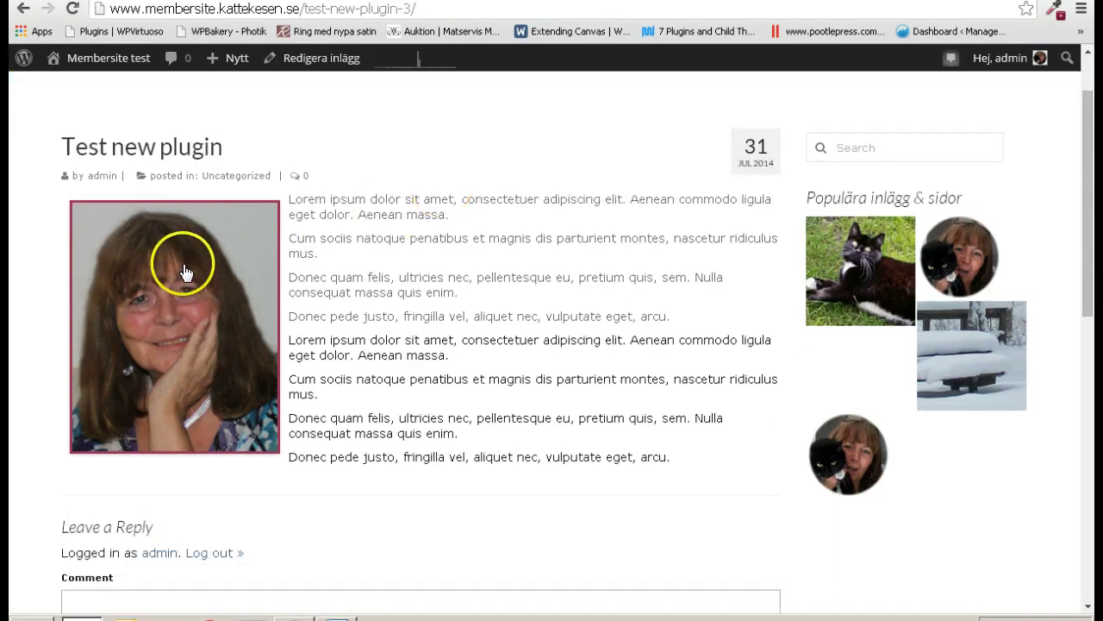